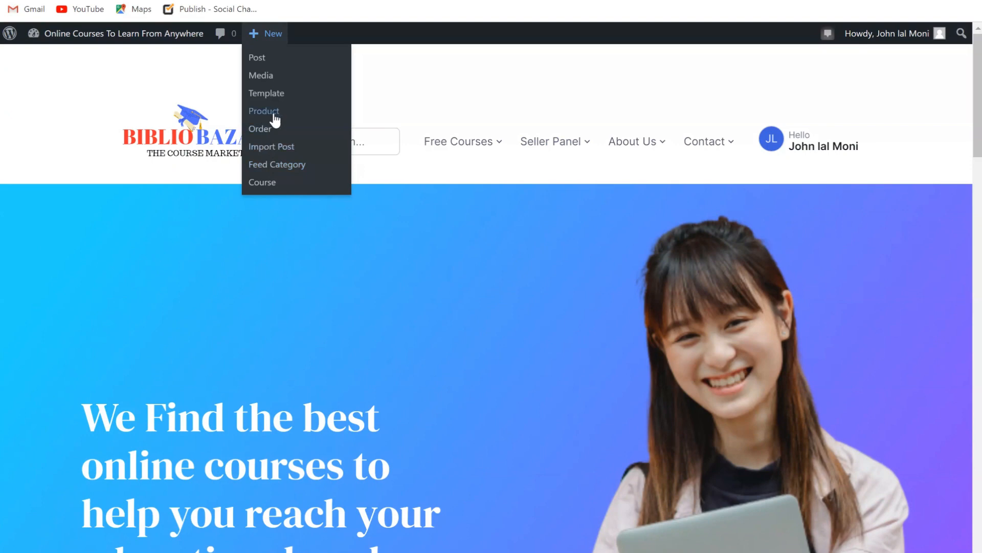
Open the product list in the seller panel and start adding a new product
mouse_move(584, 146)
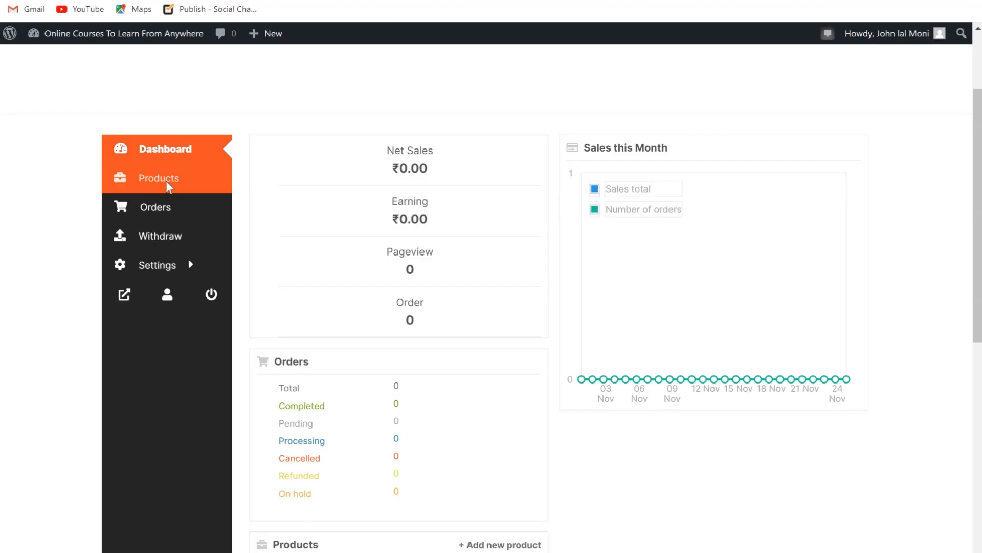
left_click(166, 180)
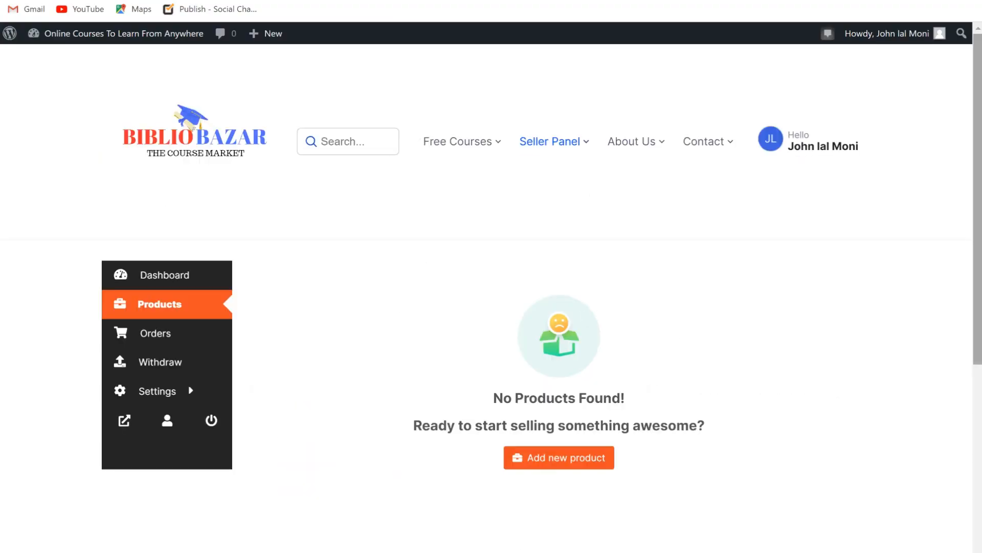
scroll(972, 210, "down", 2)
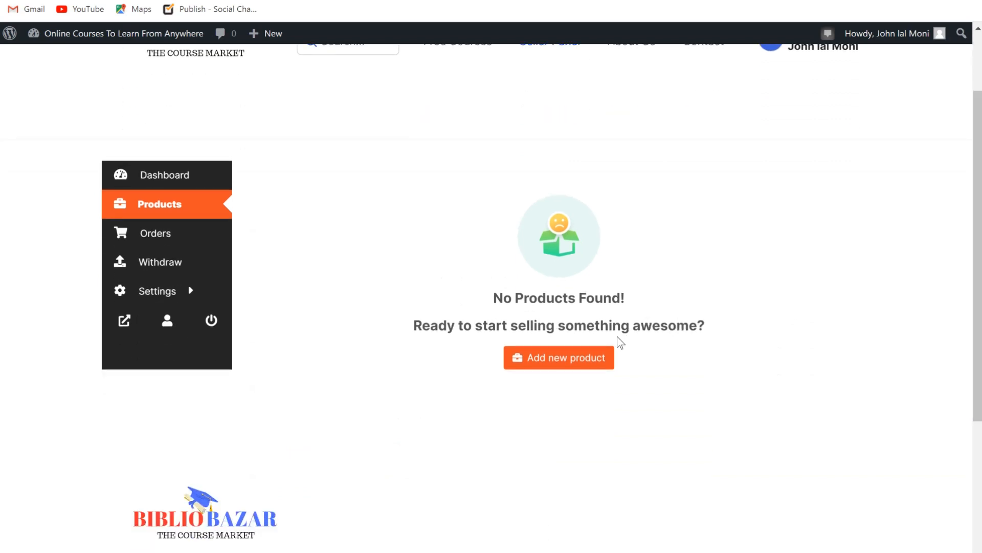
left_click(587, 358)
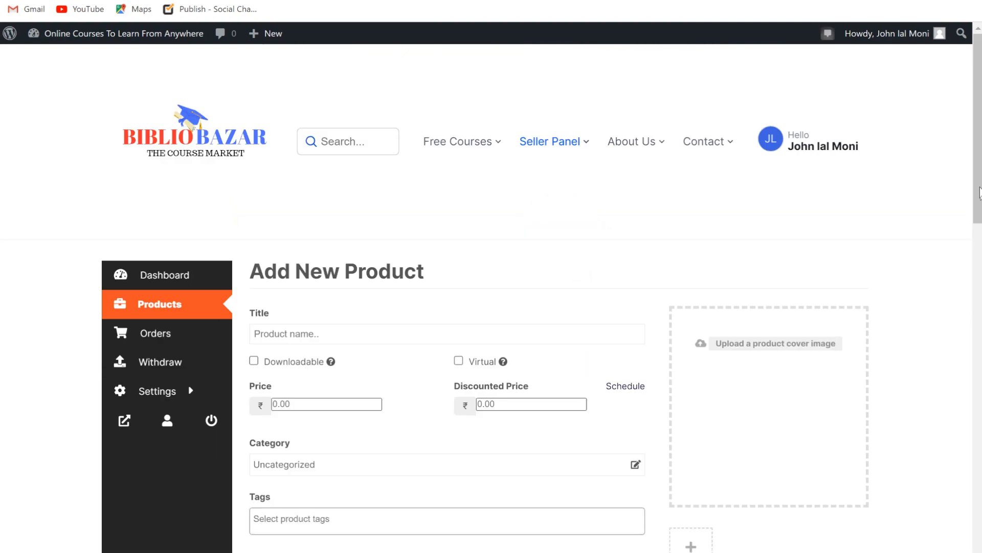
Title the new product "Learn URL to Video"
left_click_drag(978, 134, 979, 185)
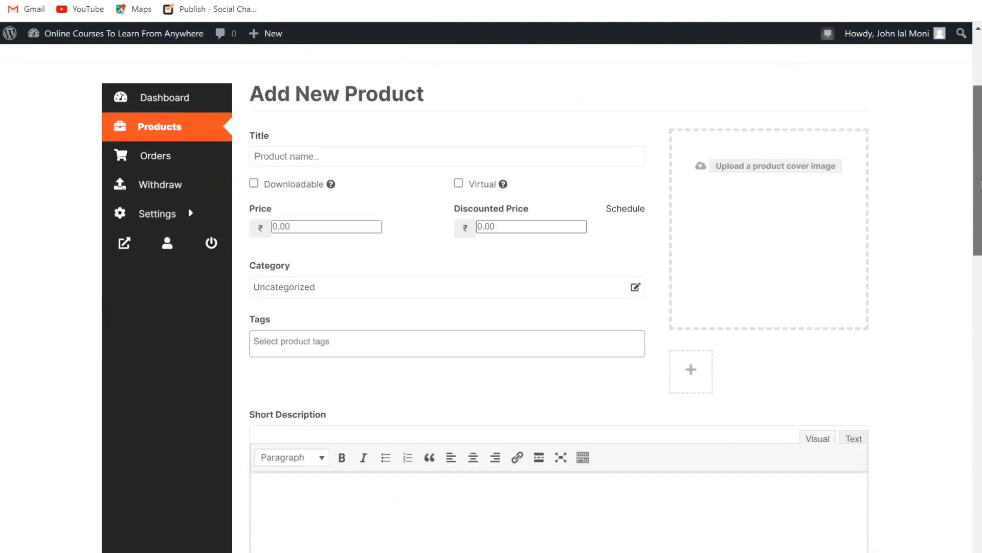
left_click(274, 159)
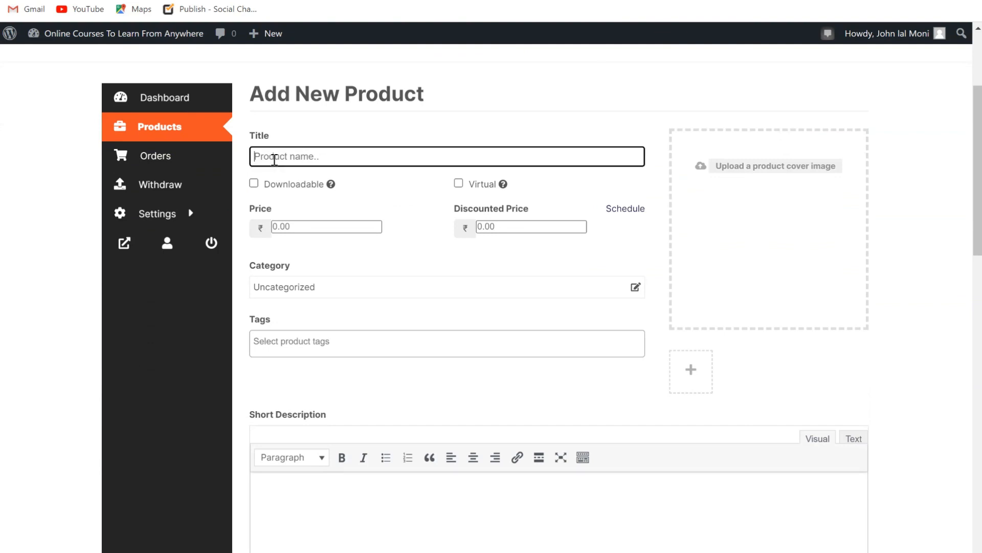
type("Lear")
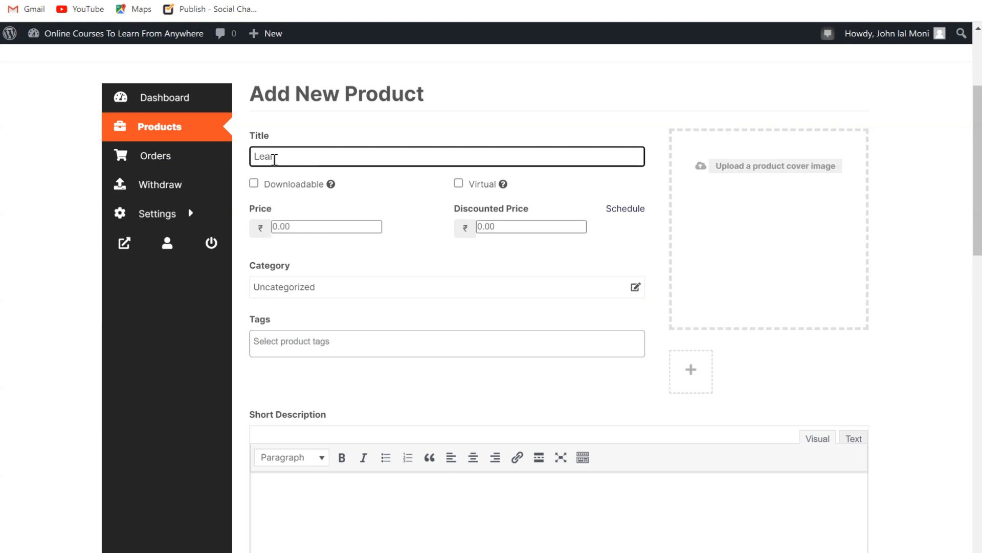
type("n")
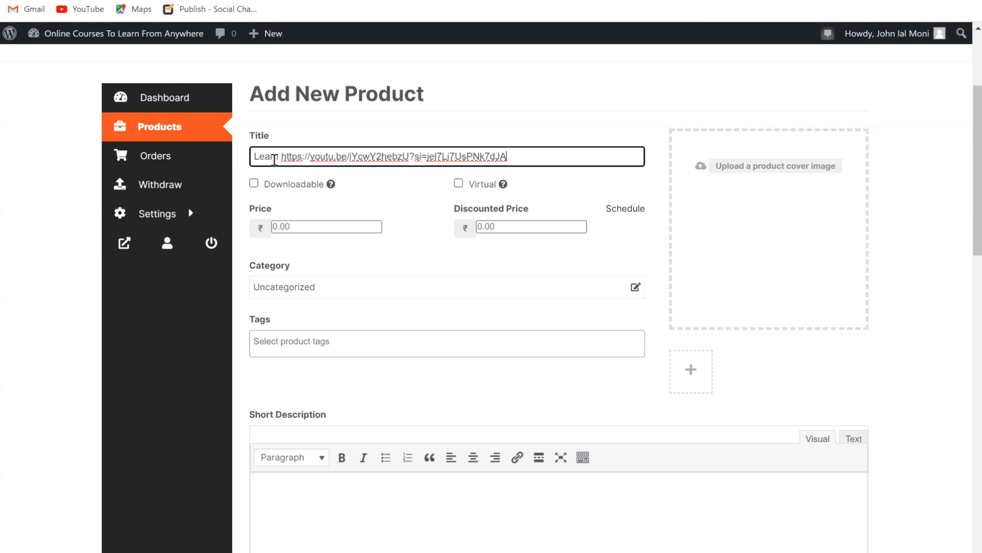
type("https://youtu.be/iYcwY2hebzU?si=jel7Li7UsPNk7dJA")
key("ctrl+z")
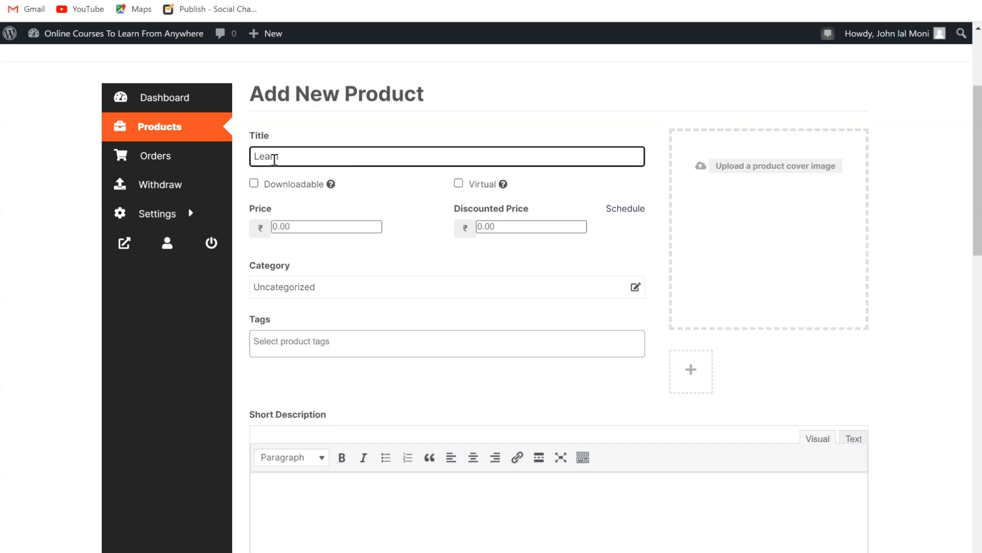
type("URL T")
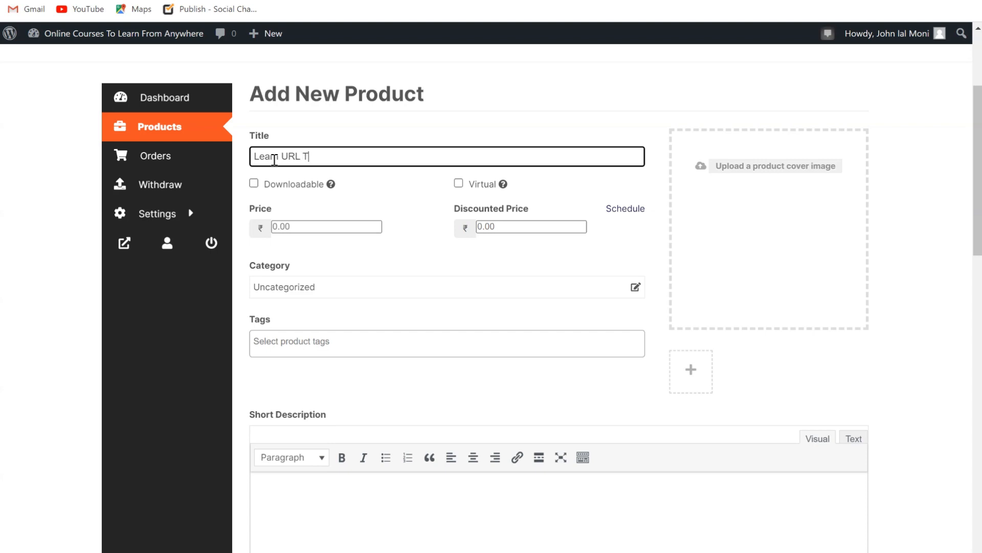
type("to video")
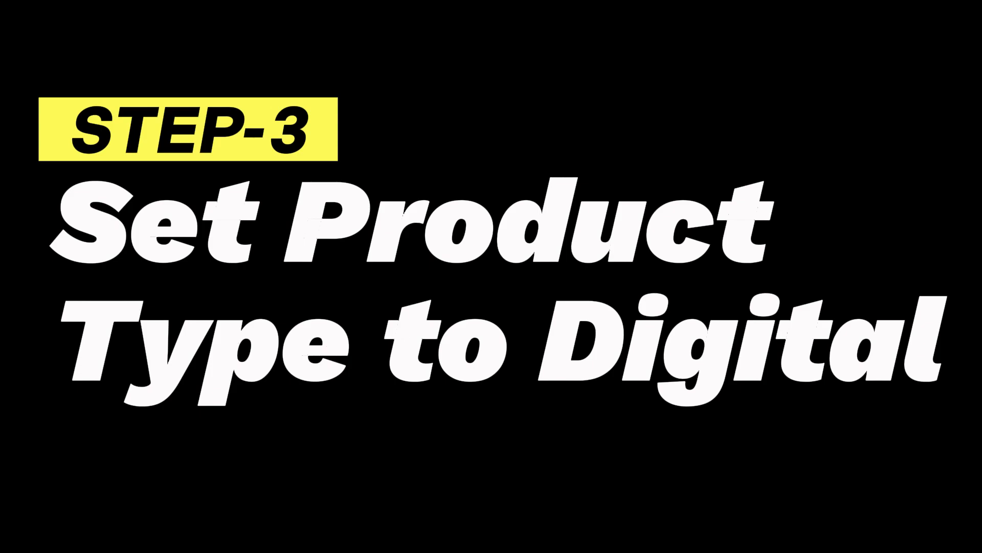
left_click(318, 156)
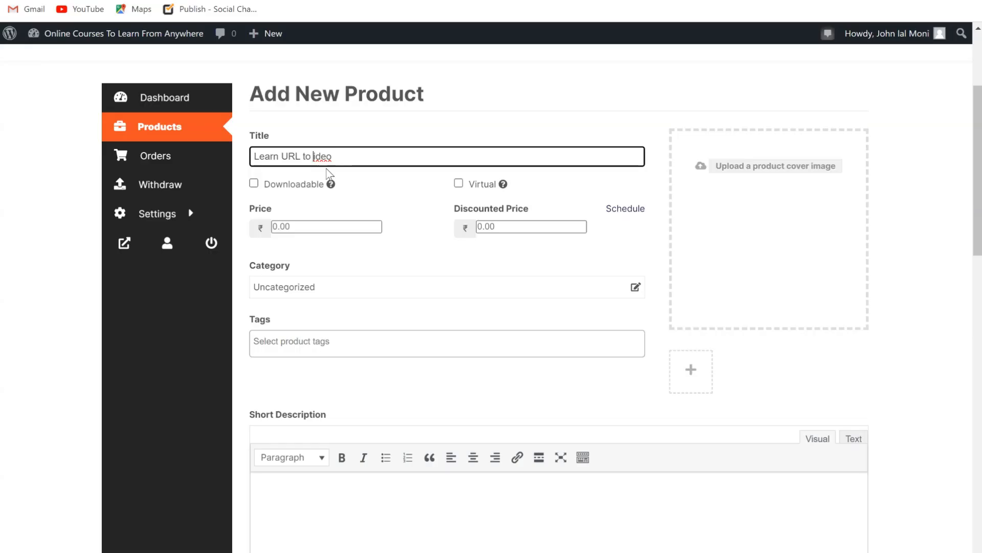
key("BackSpace")
type("Video")
Mark the product as virtual and set its price to 50 and discounted price to 45
left_click(457, 184)
left_click(315, 225)
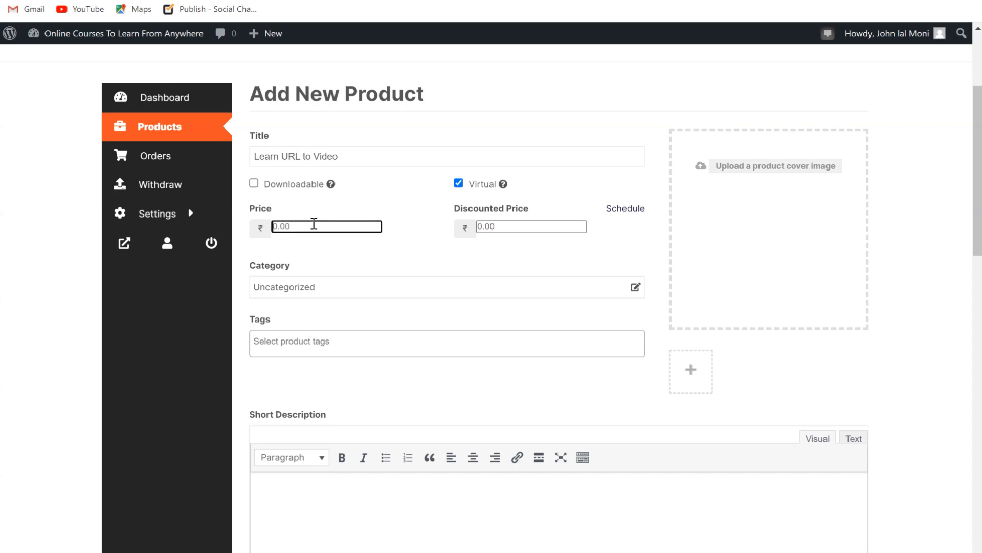
type("50")
left_click(512, 226)
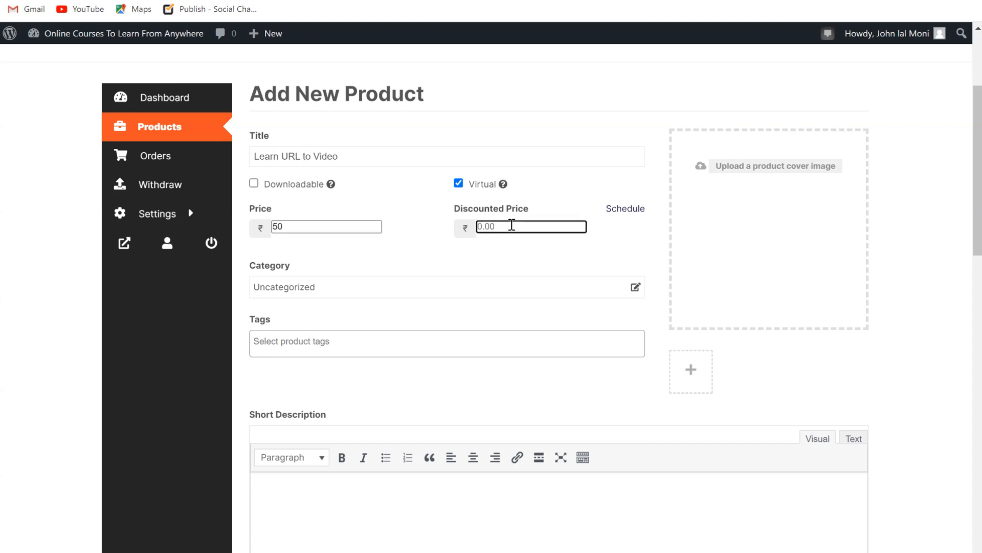
type("45")
Assign the product to the "featured" category
left_click(405, 287)
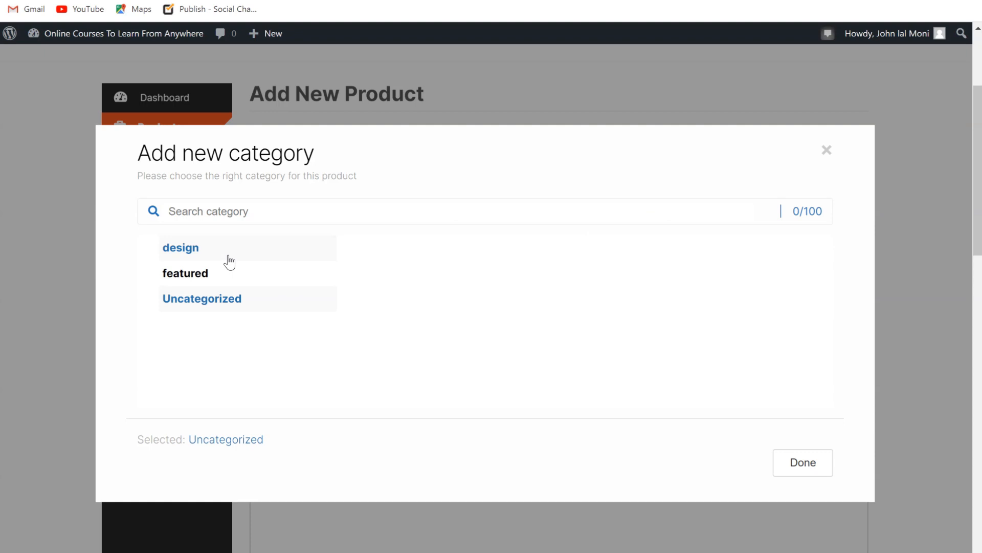
left_click(232, 279)
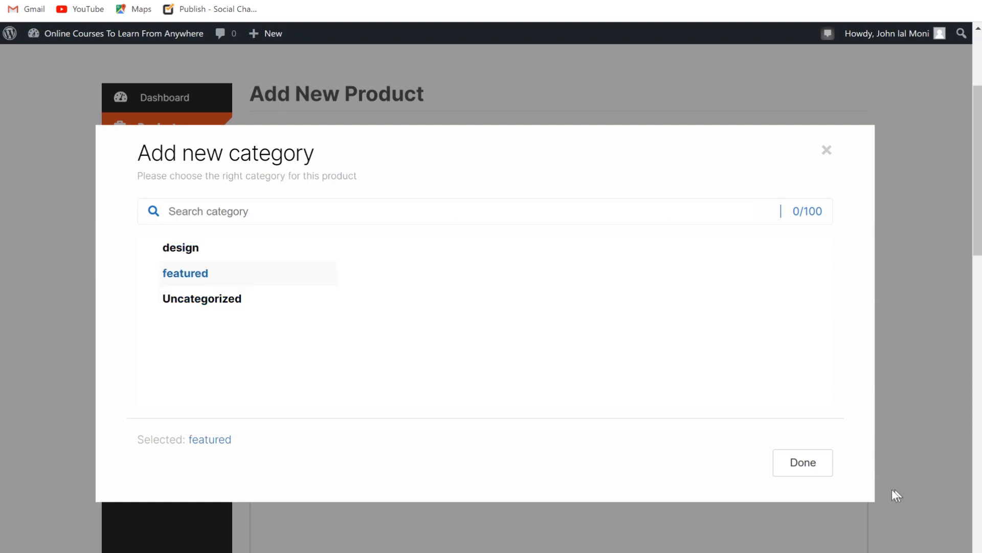
left_click(803, 463)
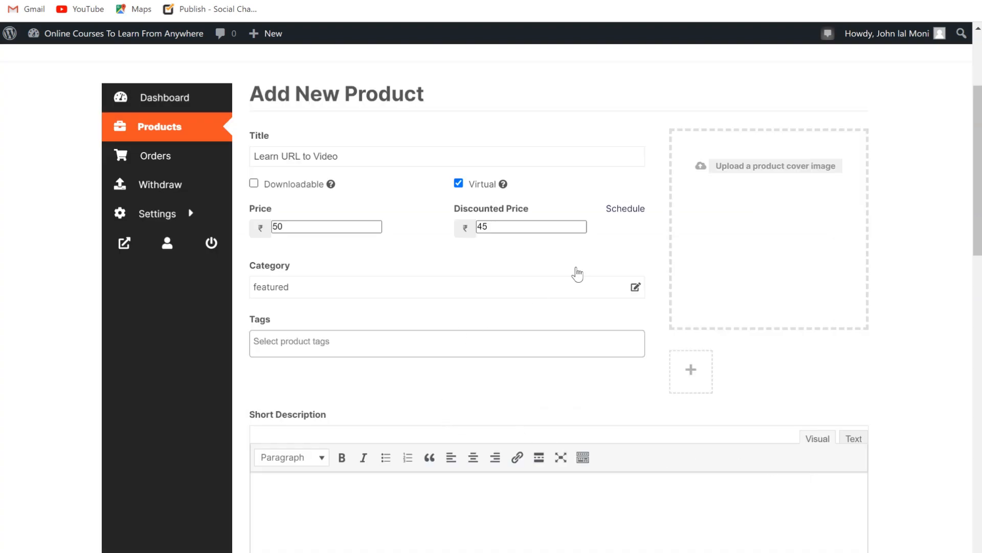
Try to add the tag "url to video" to the product
left_click(405, 343)
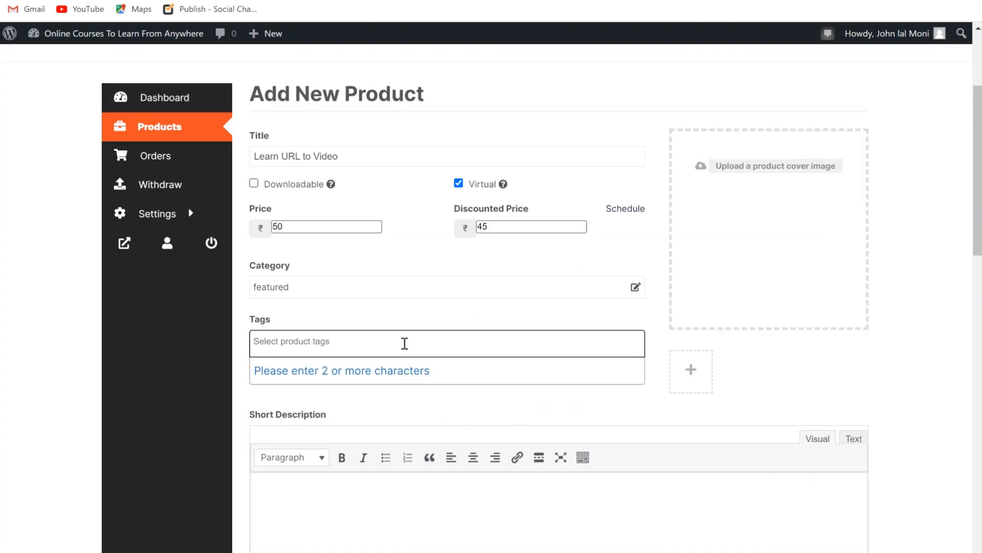
type("url")
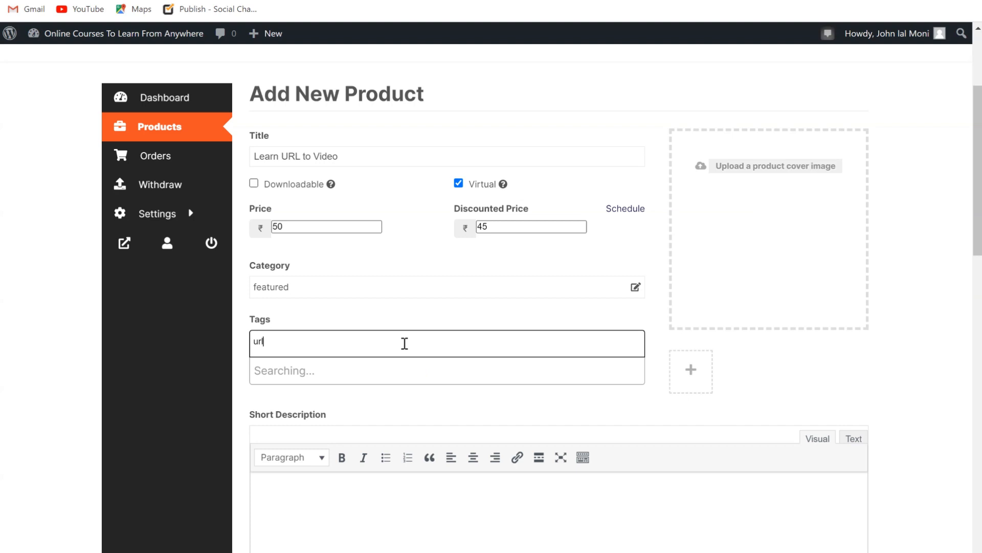
type(" to video")
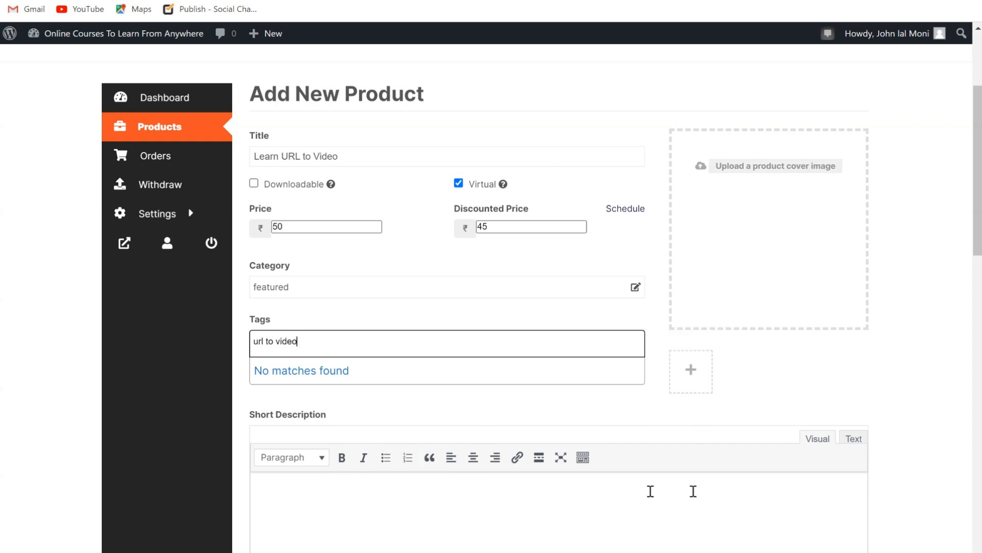
Set the first "Link to Video" image in the media library, Buy-Now-1.png, as the product cover image
scroll(960, 173, "down", 2)
scroll(960, 173, "up", 2)
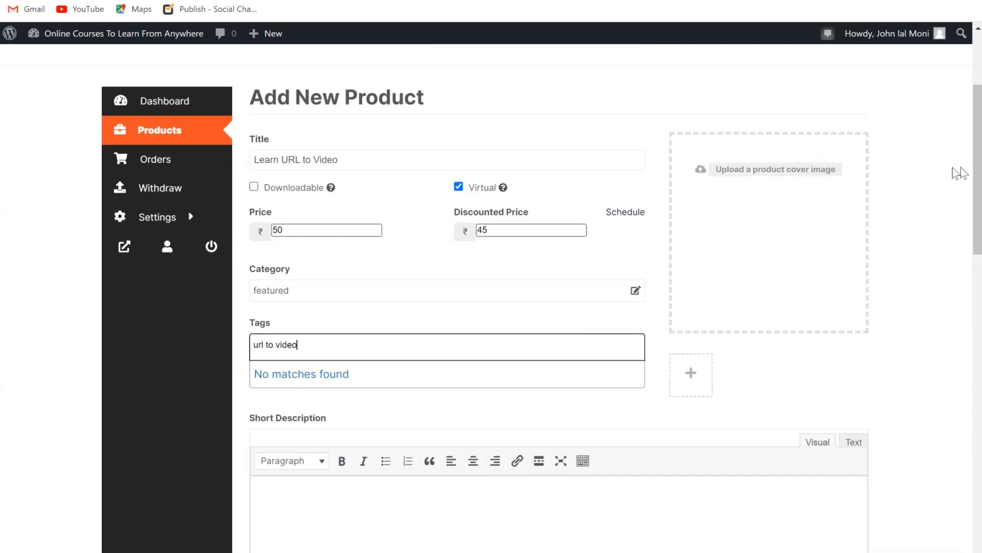
left_click(765, 172)
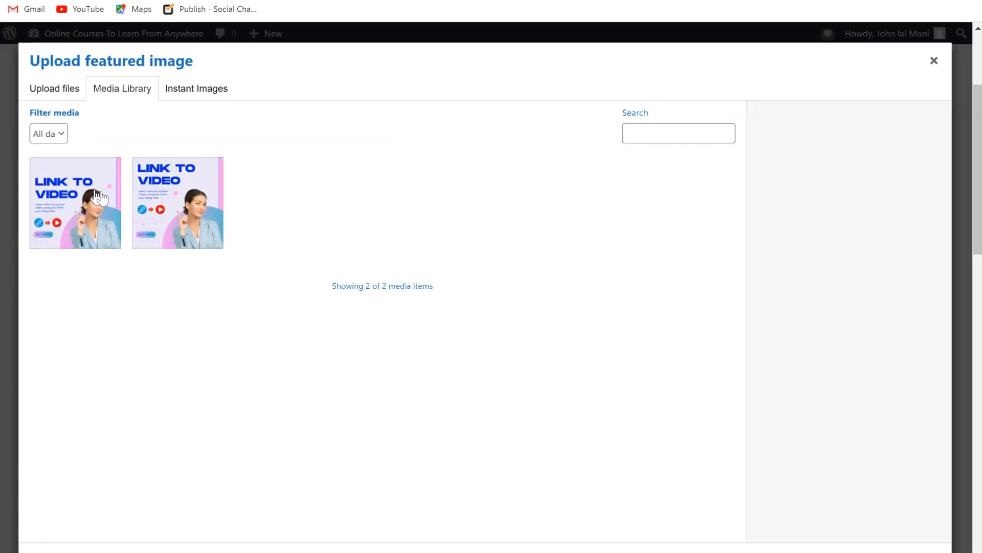
left_click(100, 196)
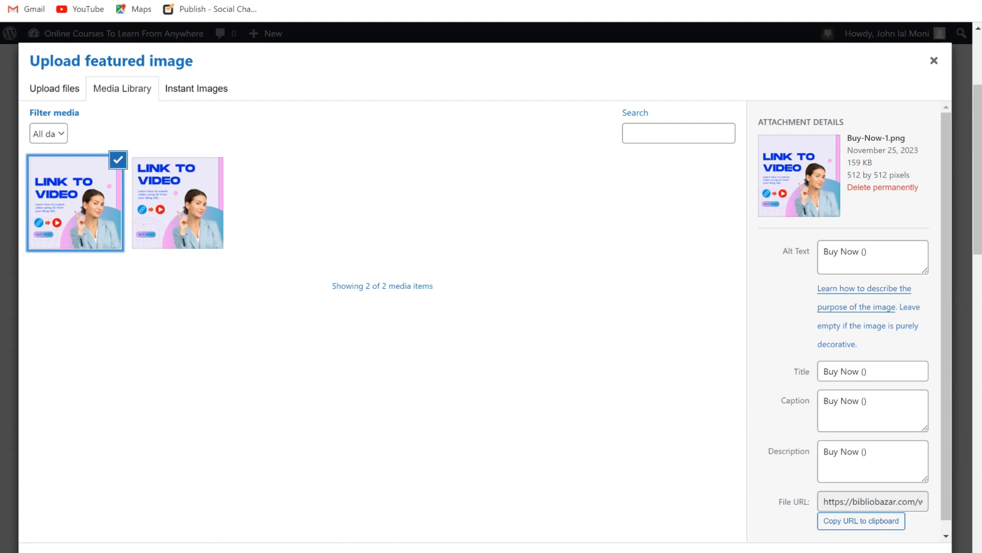
left_click(899, 552)
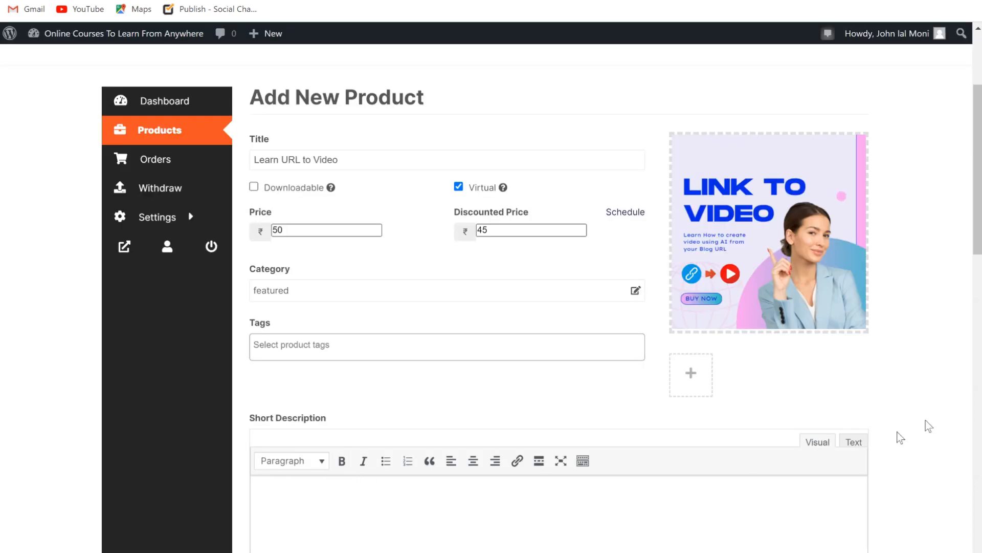
Write the short description "Learn How to create video using url"
scroll(900, 437, "down", 2)
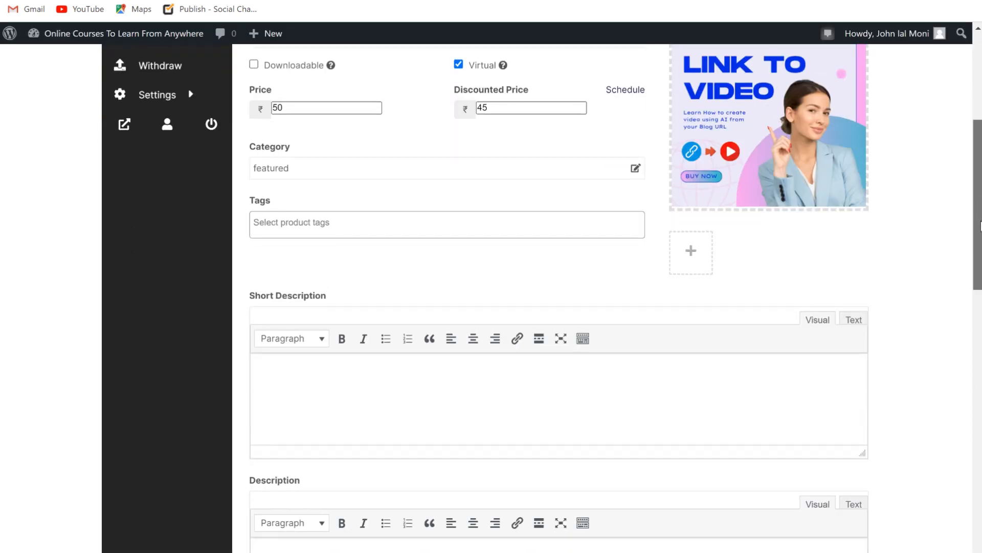
left_click(305, 387)
type("Lea")
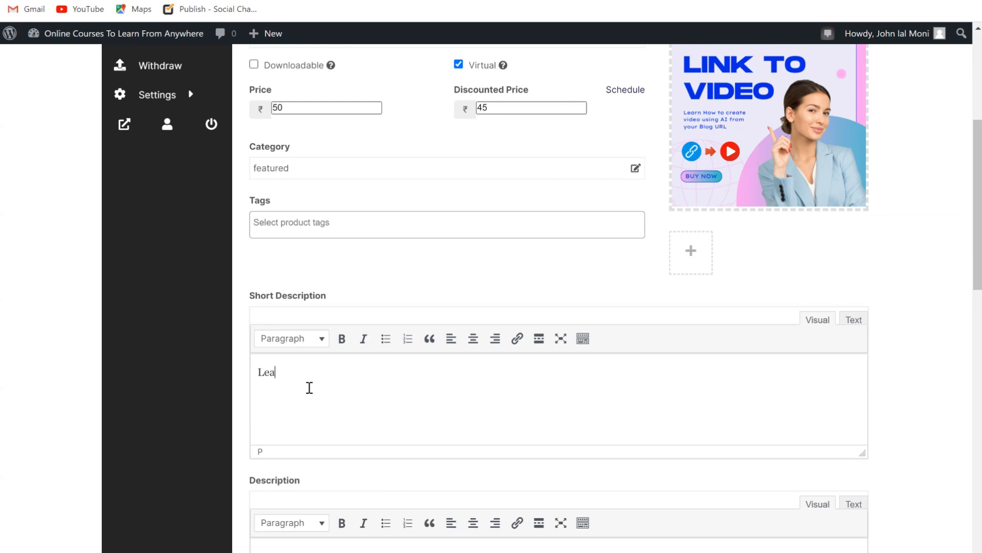
type("rn How to create video using ")
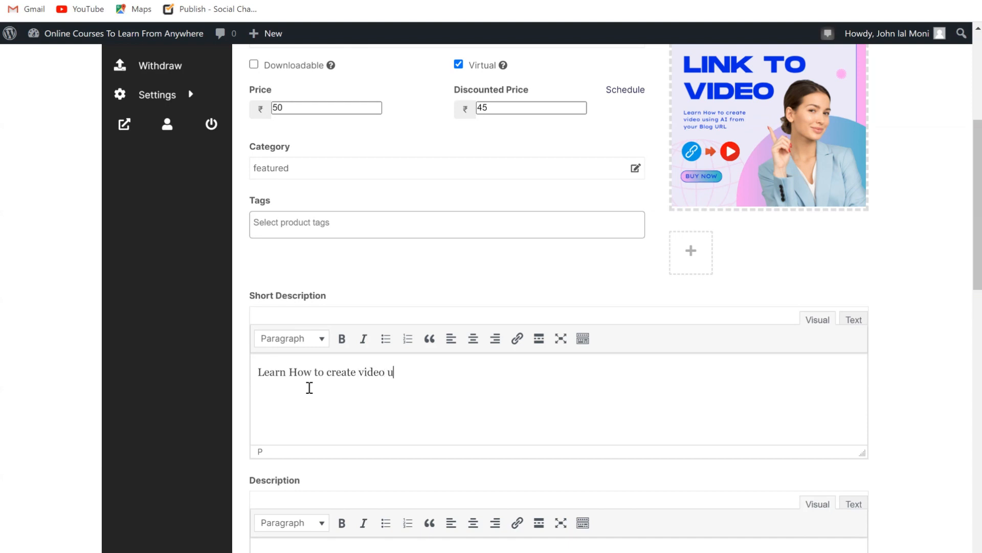
type("url")
Check the available product status and visibility choices in the product's other options
left_click_drag(978, 275, 979, 448)
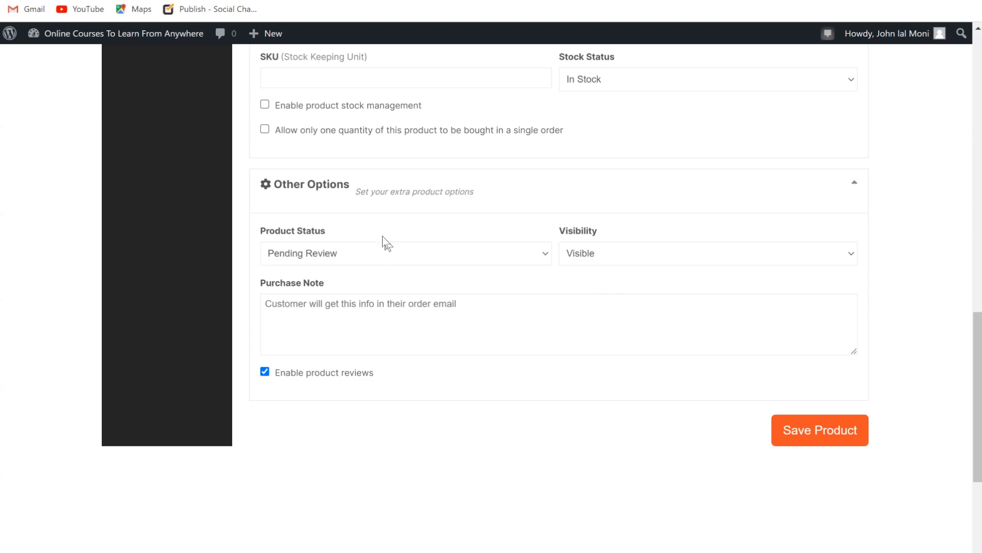
left_click(392, 256)
left_click(393, 257)
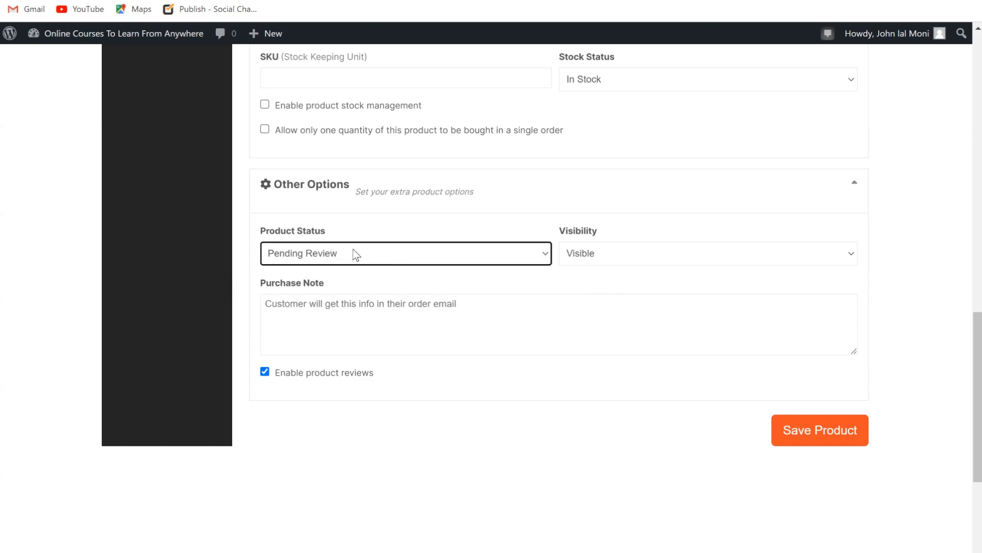
left_click(715, 246)
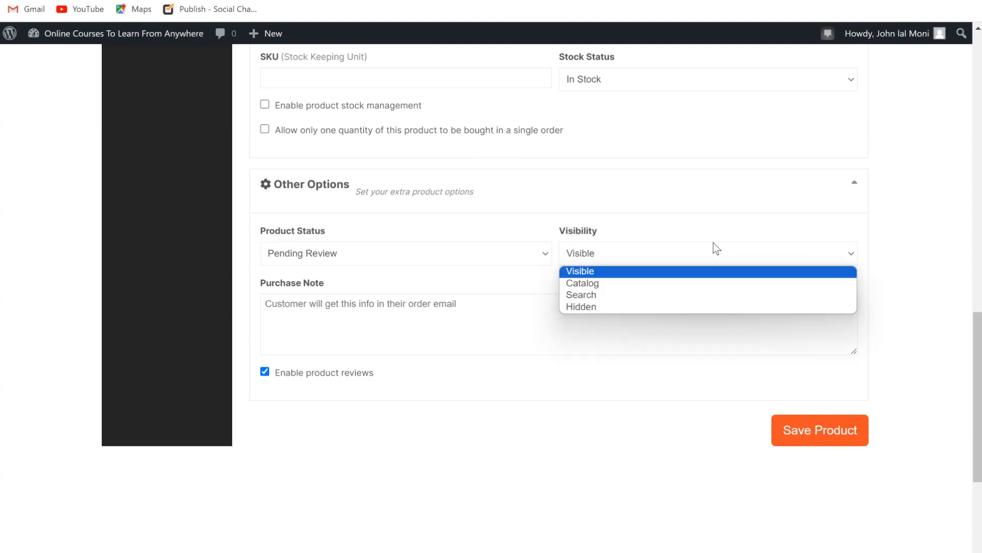
left_click(714, 249)
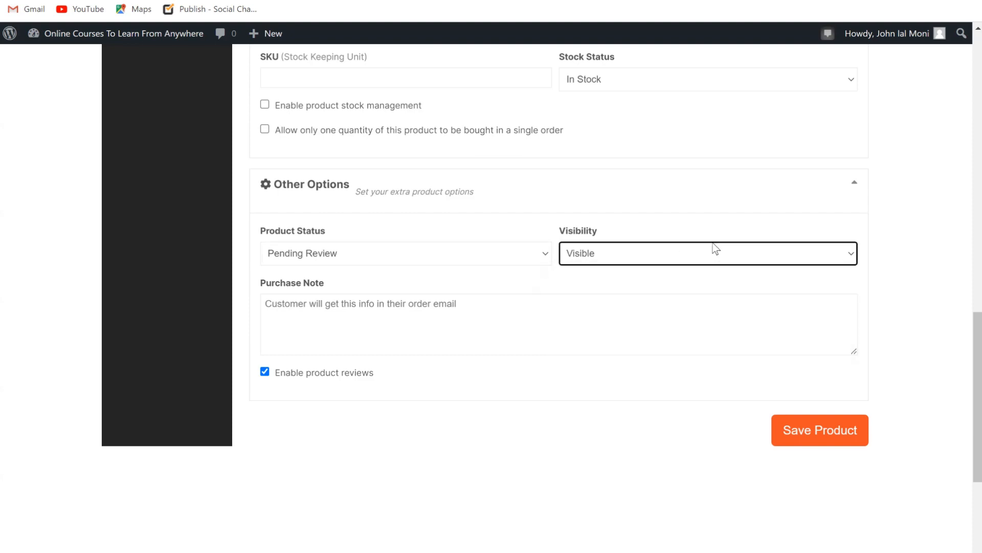
Enter the purchase note "Please purschase course for the video tutorial"
left_click(335, 316)
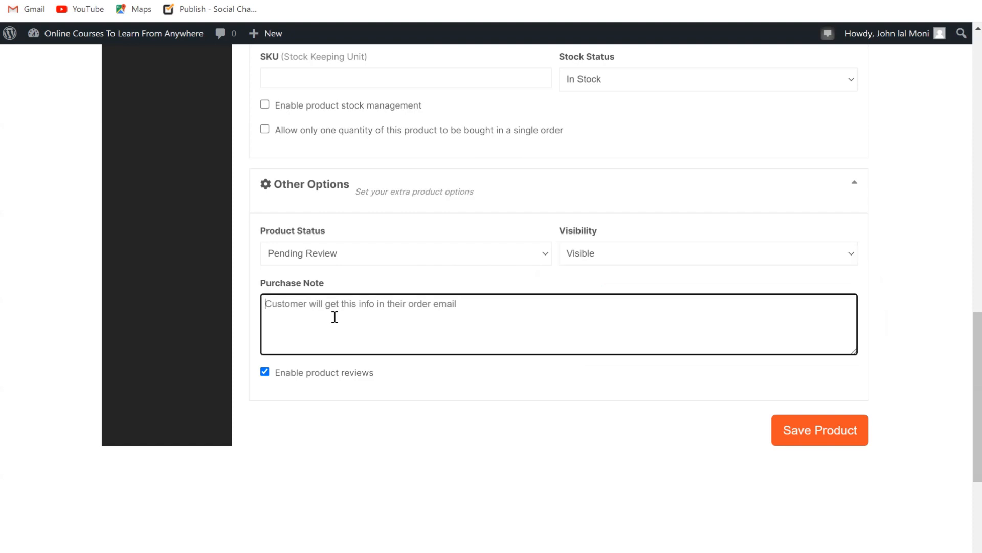
type("Please ")
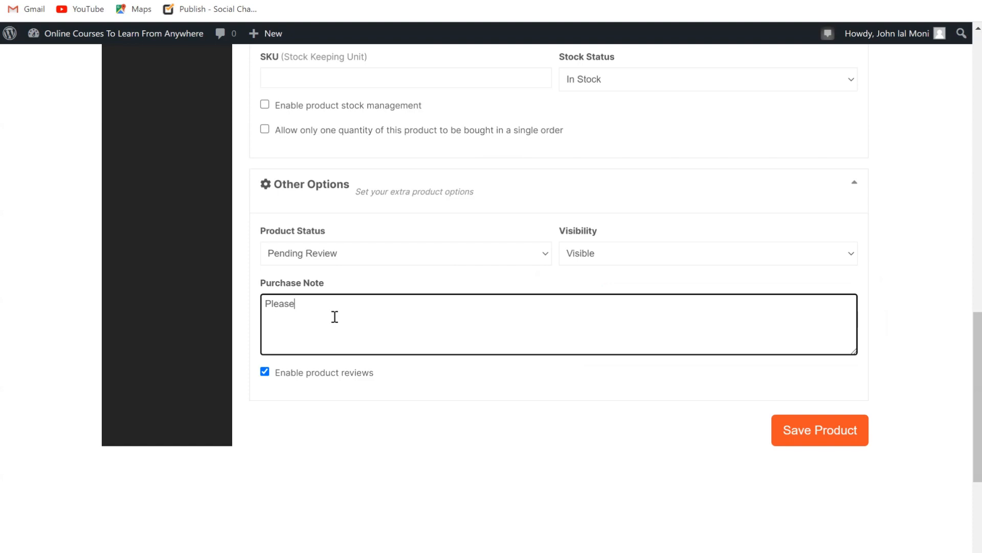
type("purschase cours")
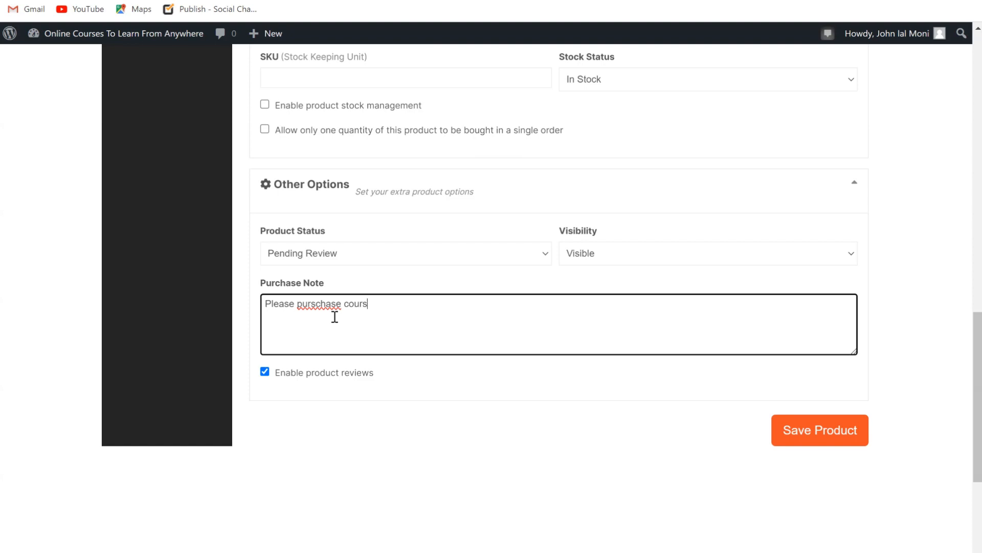
type("e for the video tutorial")
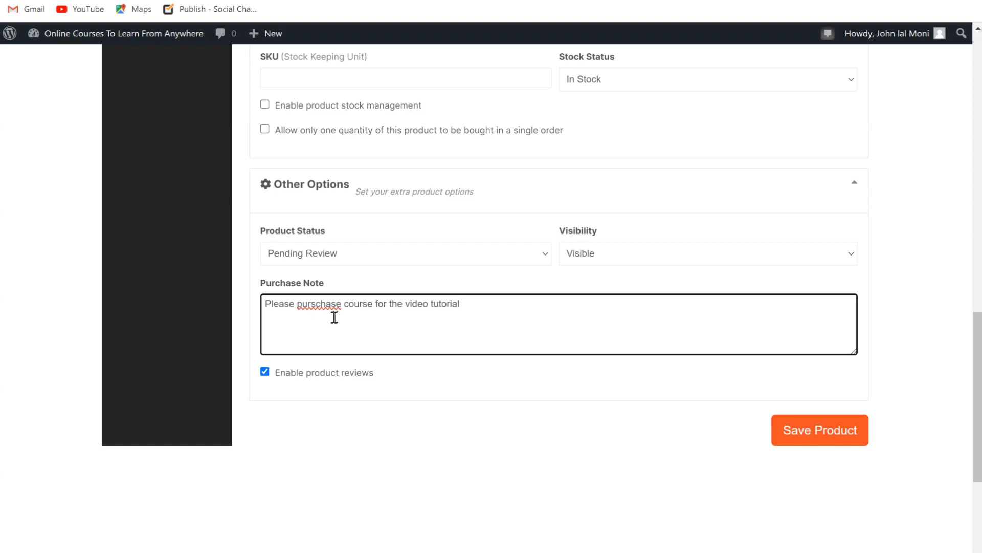
Correct "purschase" to "purchase" in the purchase note and save the product
right_click(318, 307)
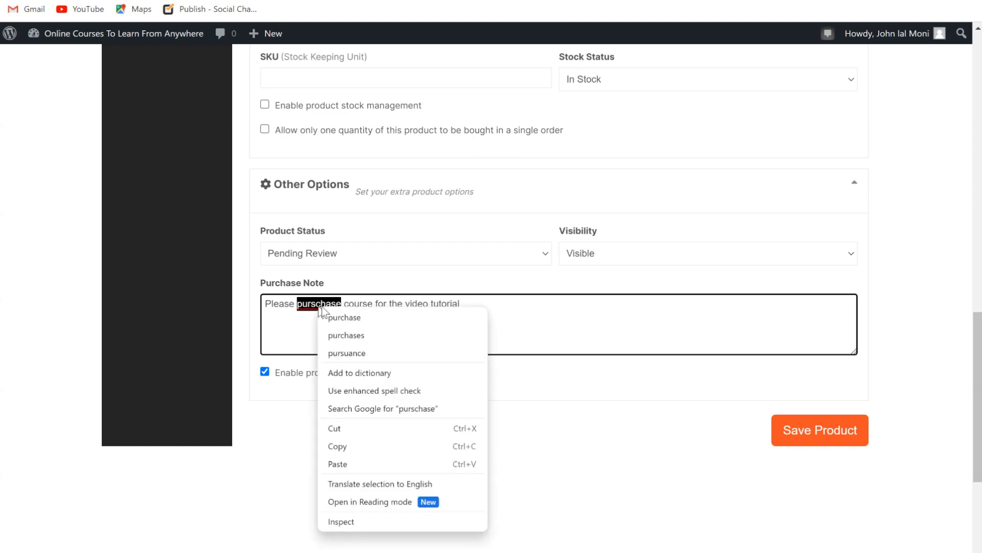
left_click(339, 318)
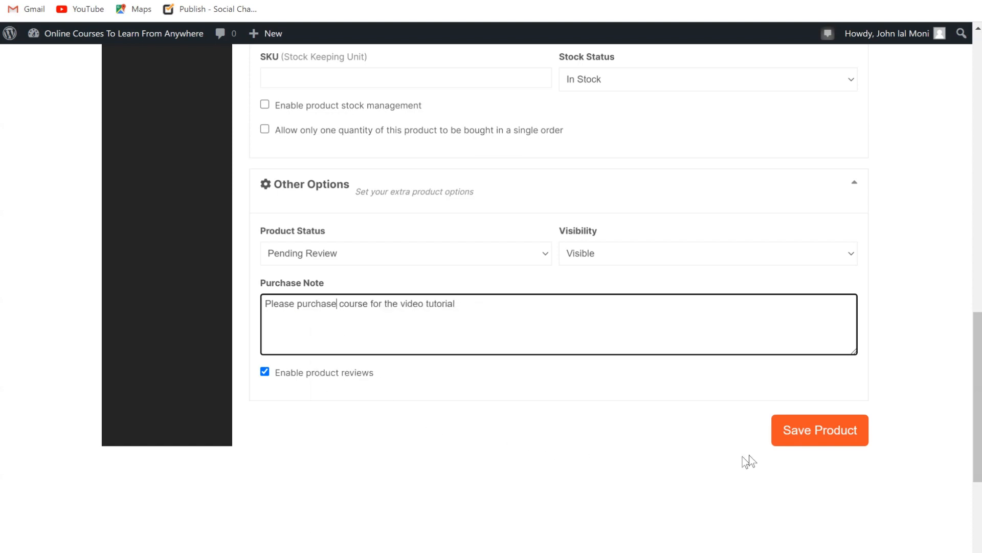
scroll(977, 389, "up", 1)
scroll(542, 271, "up", 2)
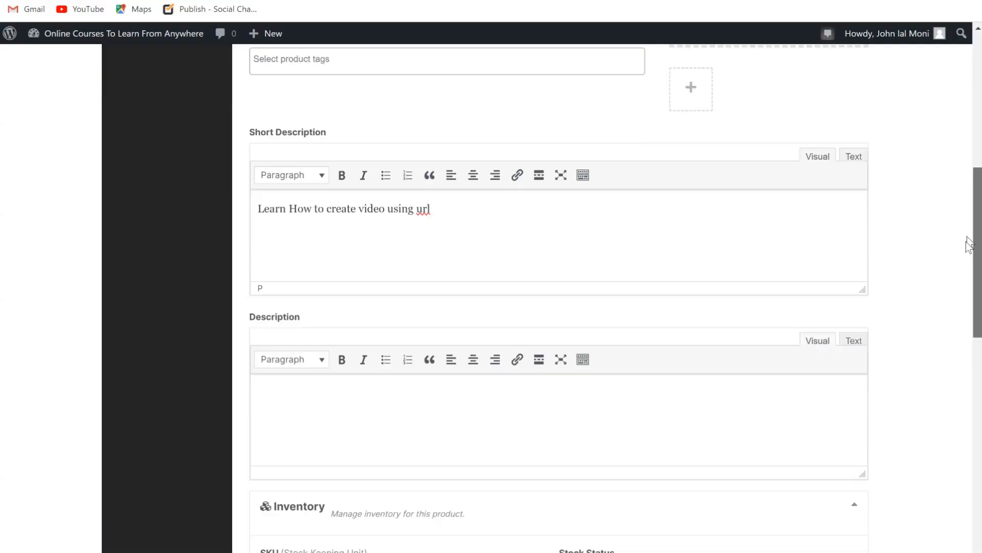
scroll(941, 367, "down", 10)
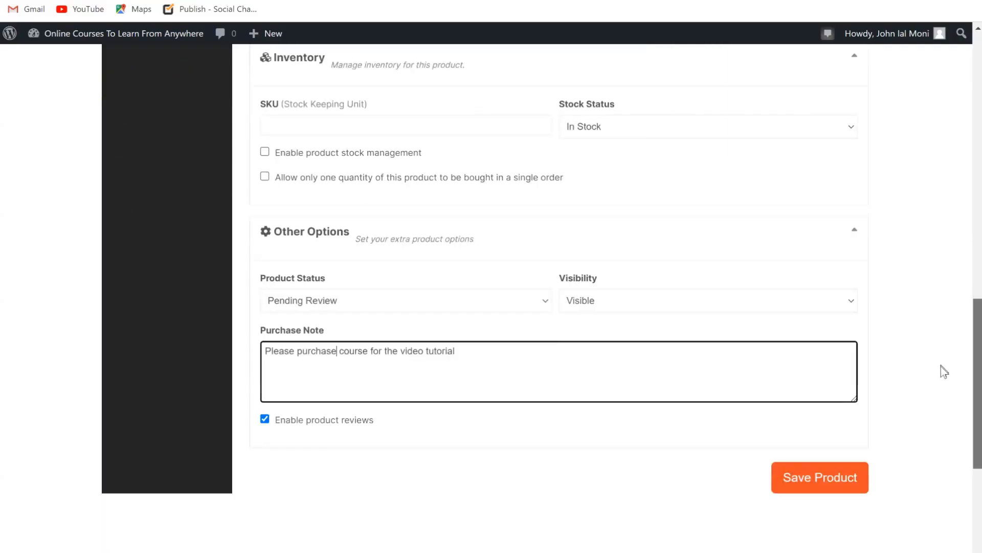
left_click(825, 399)
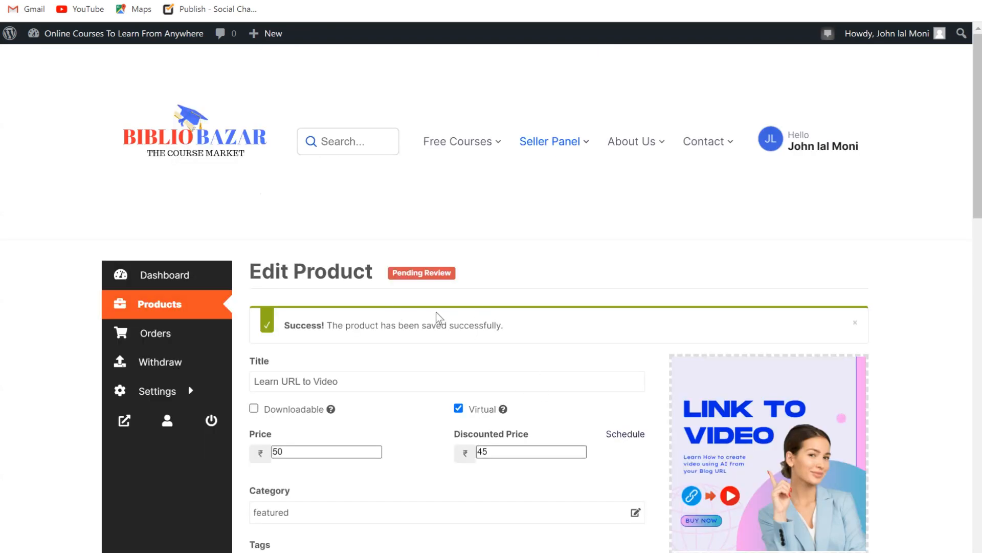
Check the status, stock and price of Learn URL to Video in the seller's product list
left_click(165, 305)
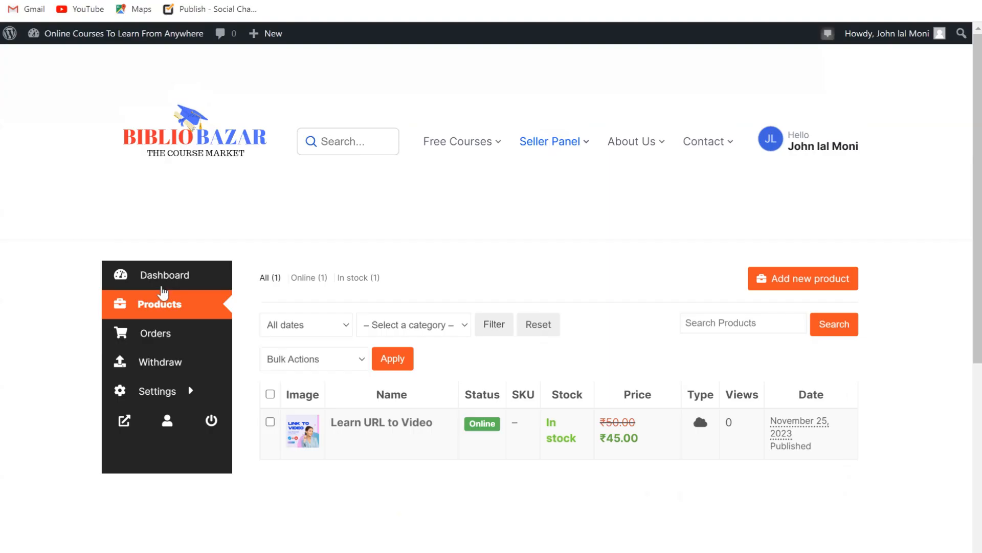
mouse_move(658, 440)
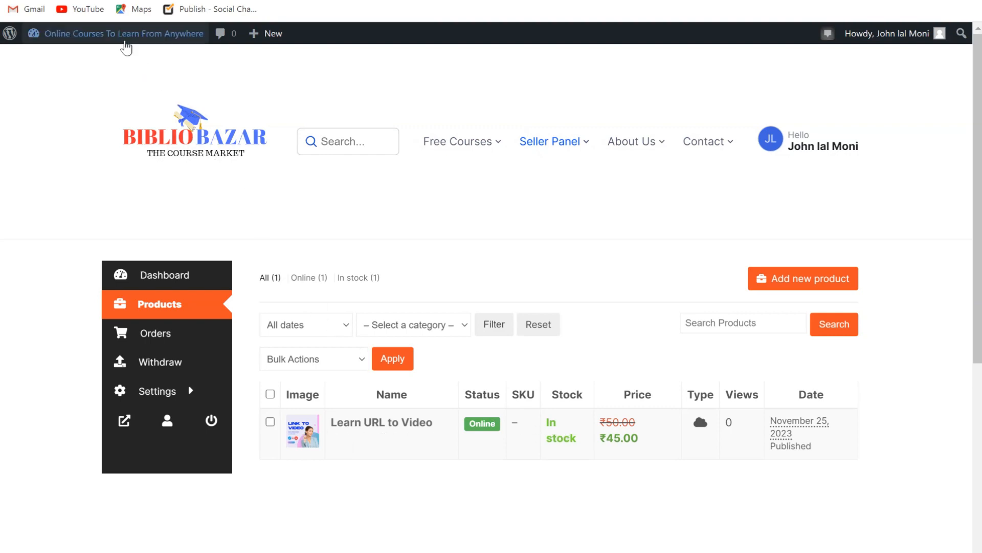
Open the published course "Create Video using AI from your Blog URL" for editing from the Tutor LMS course list in the WordPress dashboard
mouse_move(115, 41)
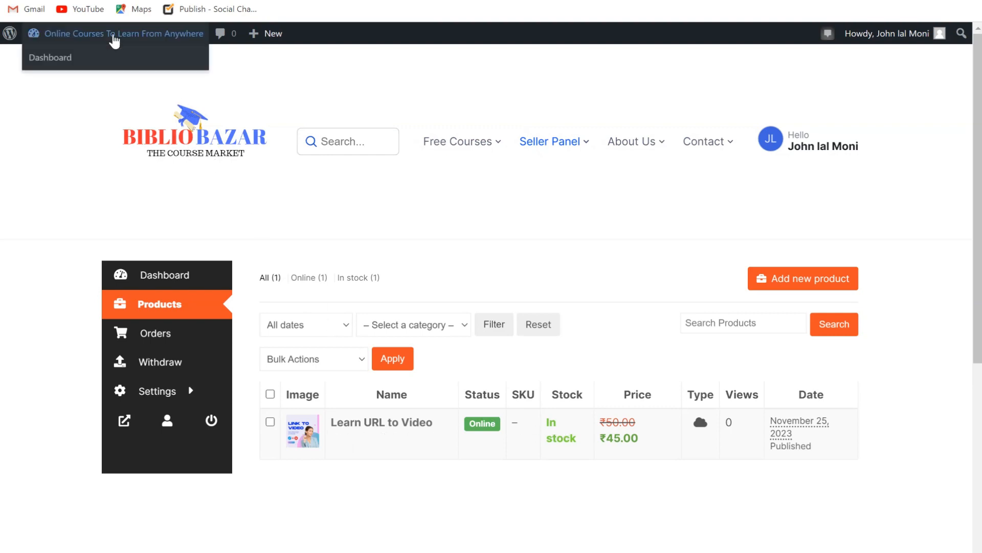
left_click(114, 35)
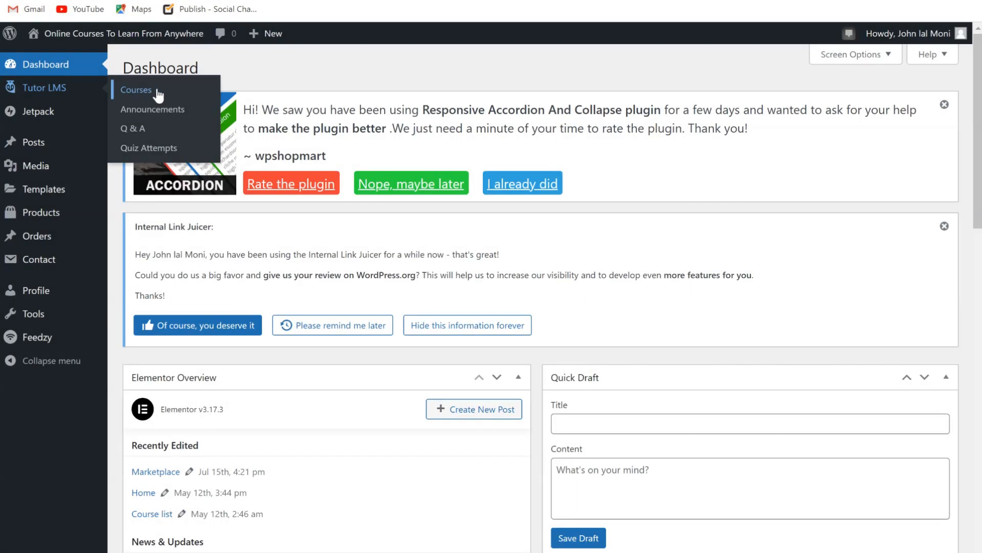
left_click(136, 90)
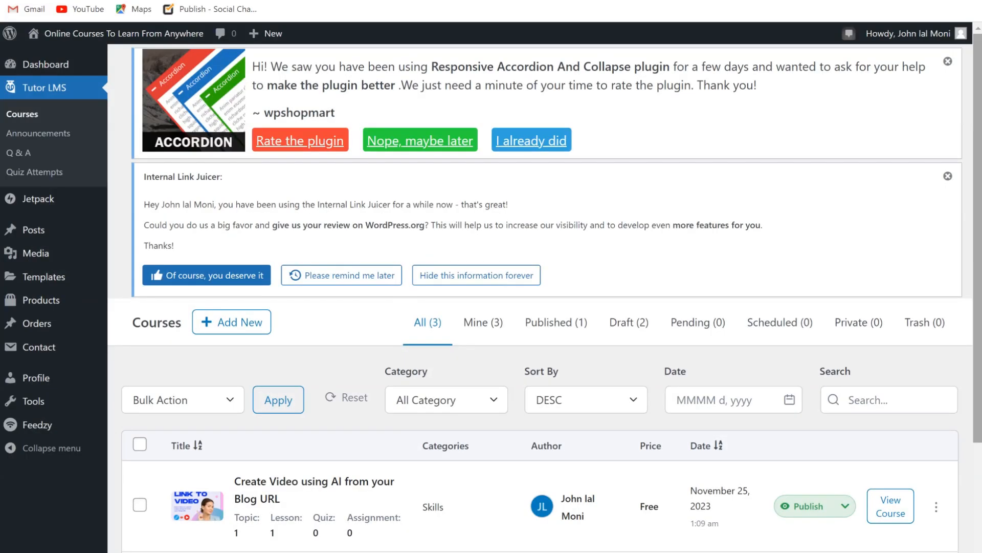
left_click_drag(980, 233, 980, 387)
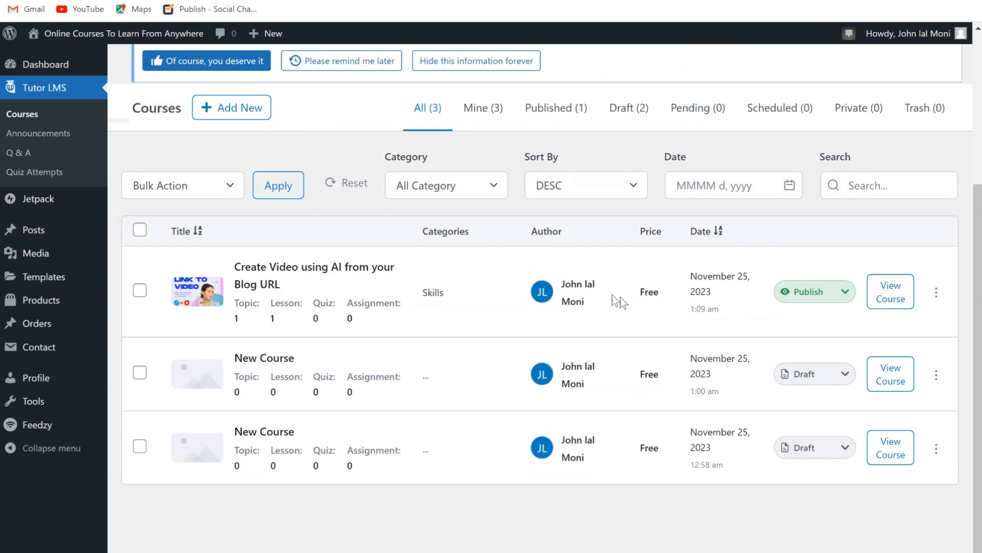
left_click(936, 292)
left_click(890, 317)
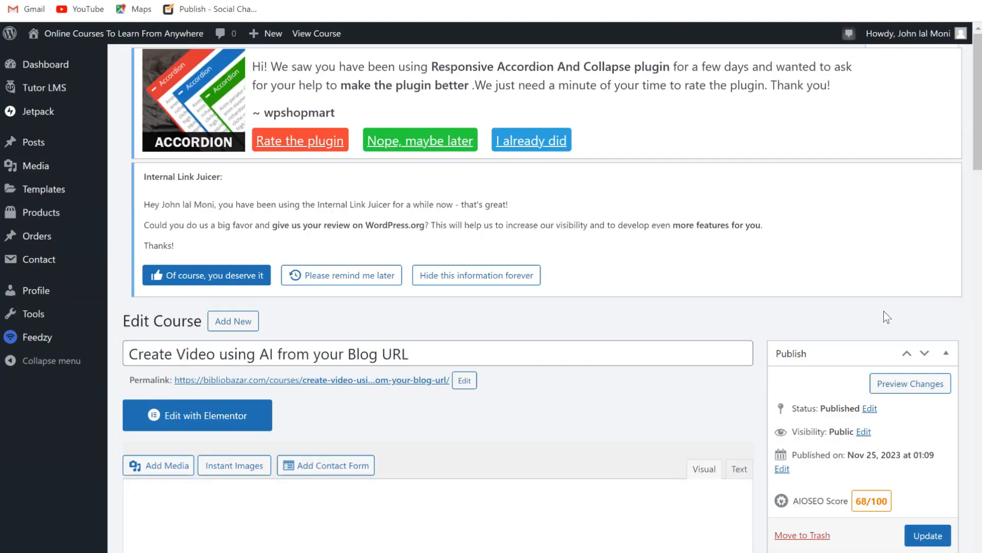
Set the course type to Paid with "Learn URL to Video" as its linked product, and update the course
left_click_drag(977, 138, 980, 222)
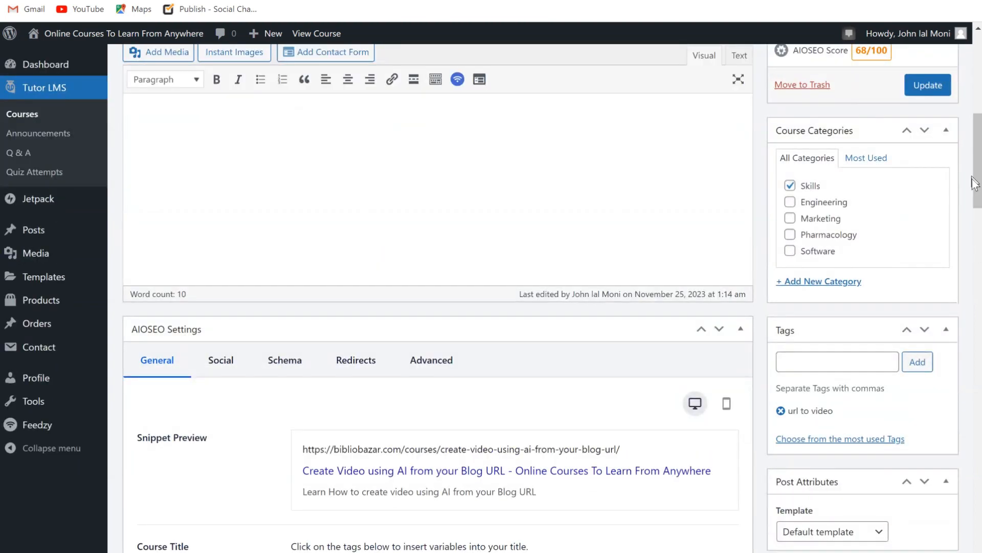
left_click_drag(978, 190, 980, 477)
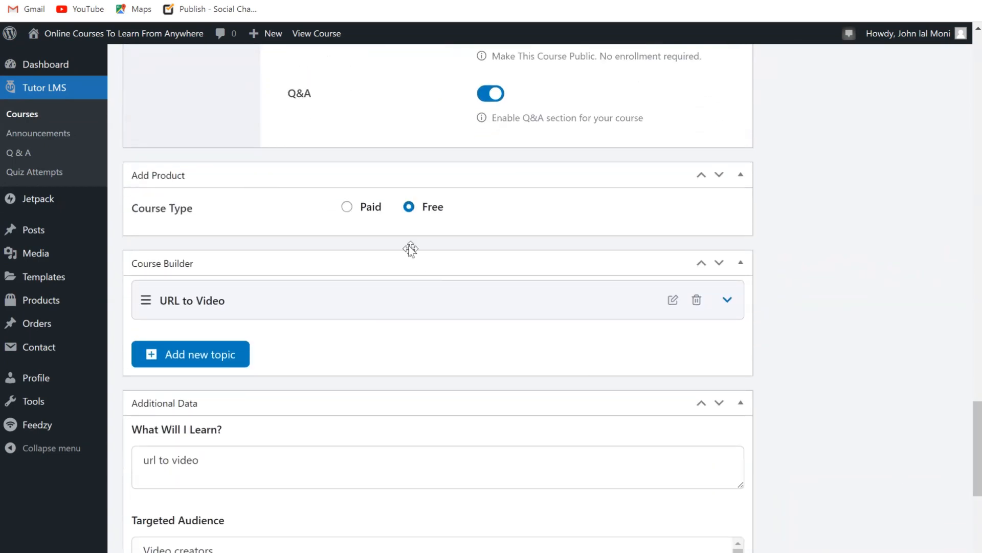
left_click(347, 207)
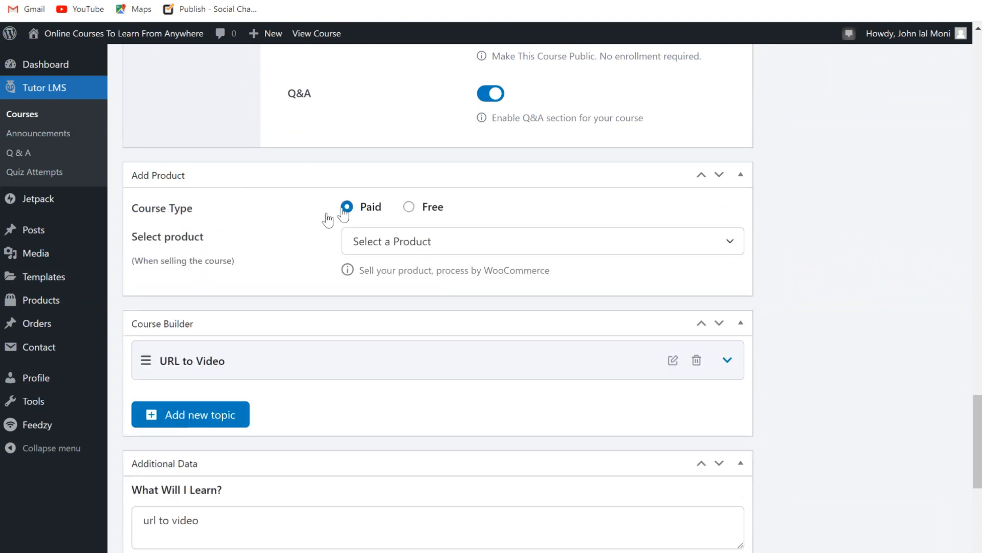
left_click(724, 244)
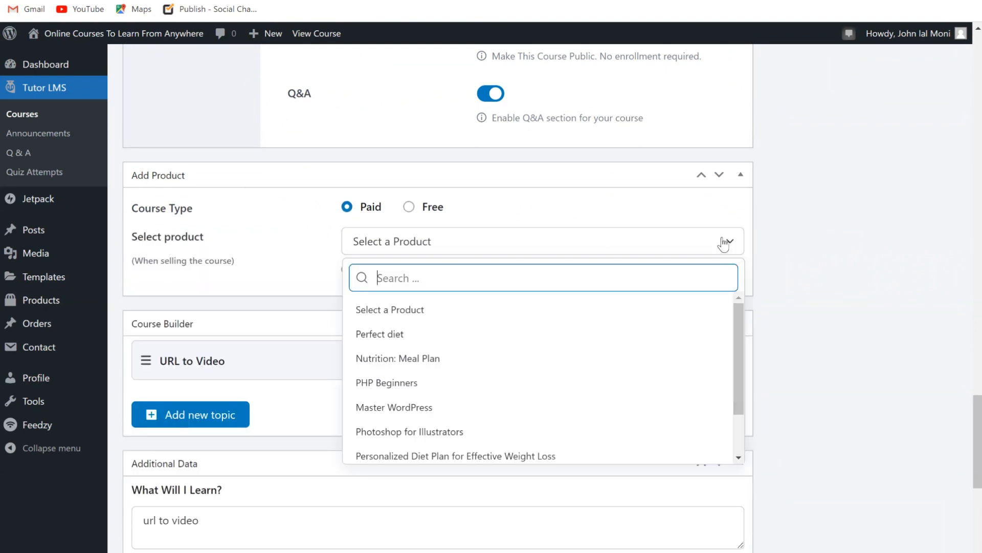
type("ur")
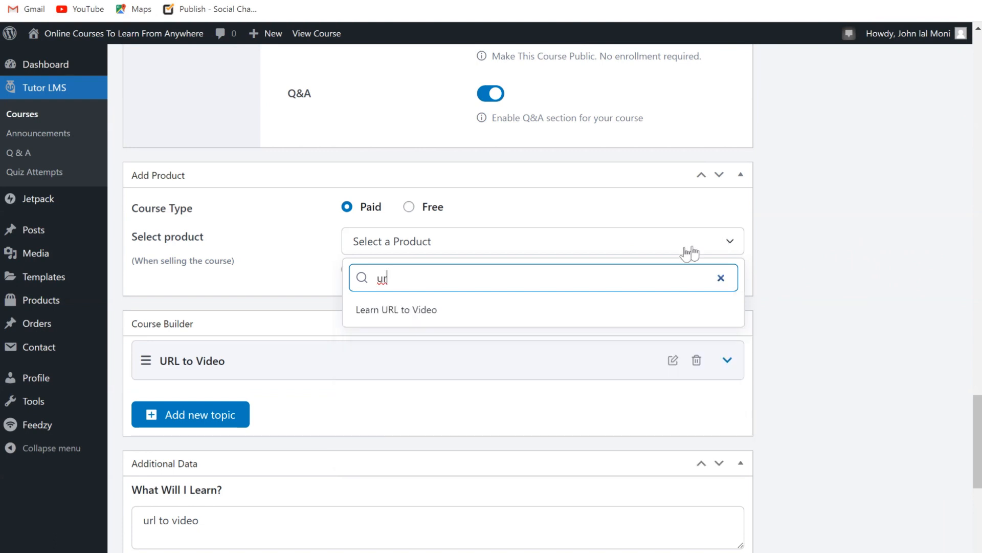
left_click(453, 310)
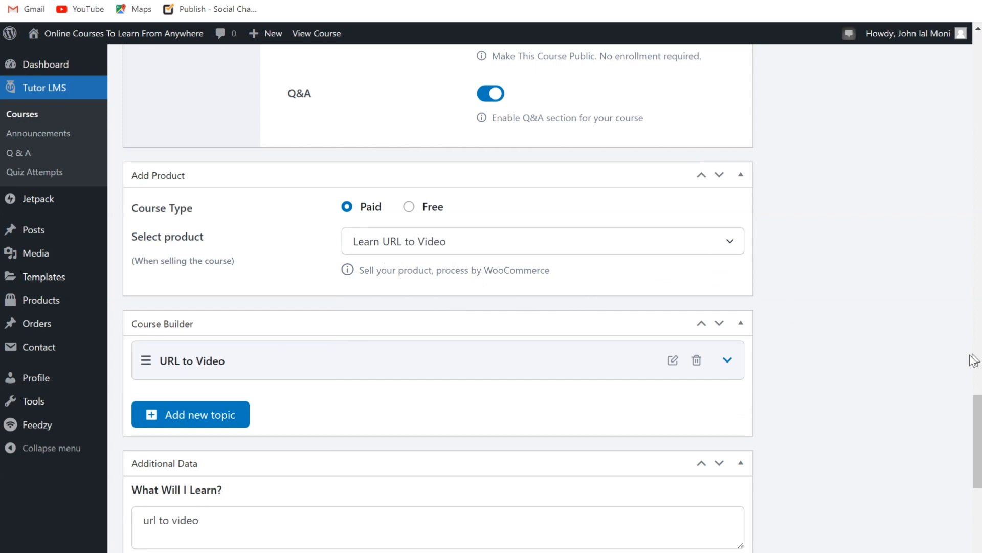
left_click_drag(977, 462, 958, 111)
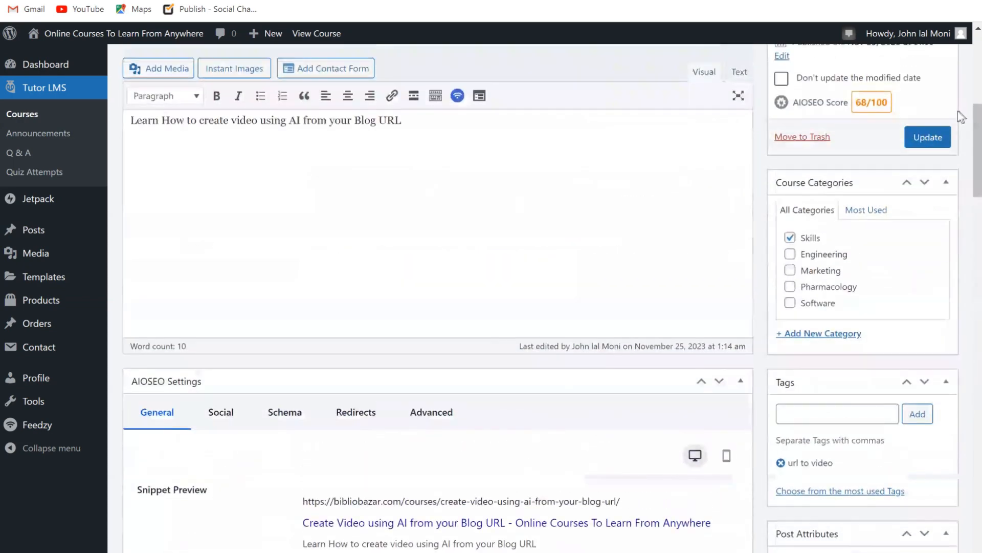
left_click(928, 137)
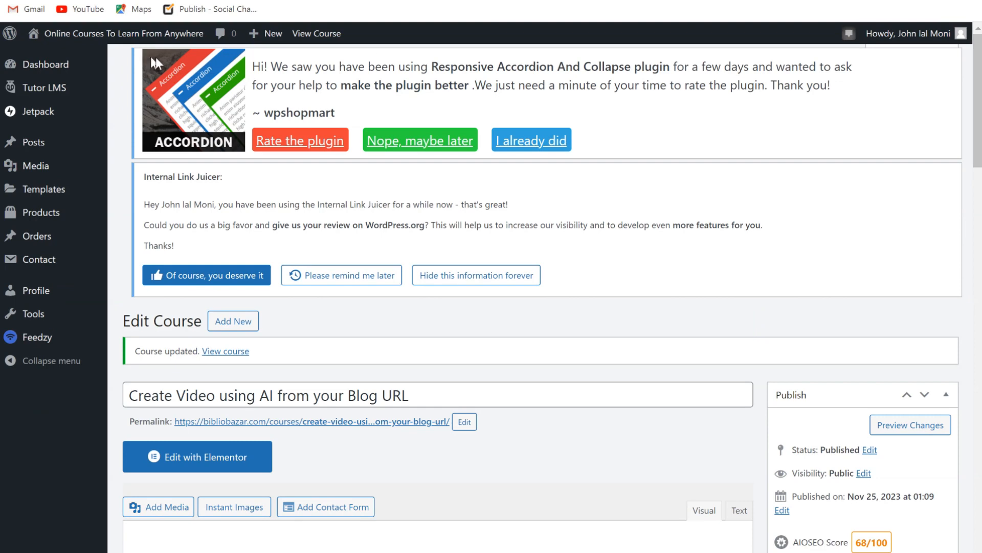
View the vendor's public store page and check the Learn URL to Video listing on the shop page
mouse_move(123, 34)
left_click(62, 58)
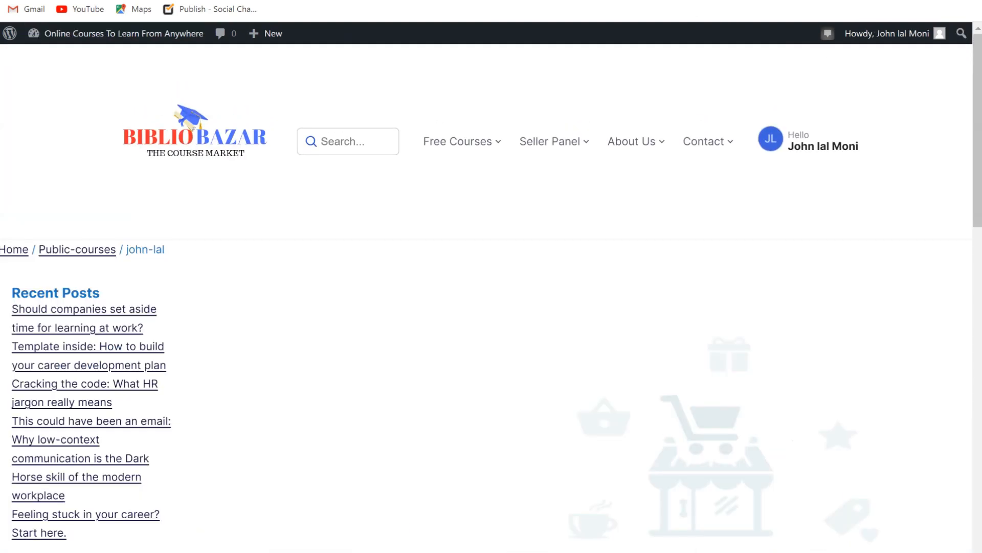
key("alt+Left")
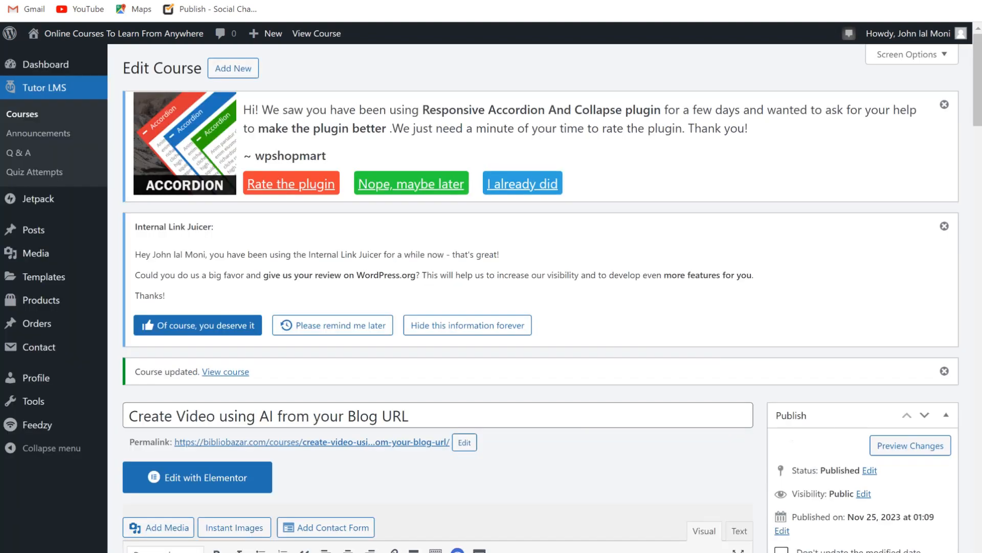
left_click_drag(978, 114, 975, 137)
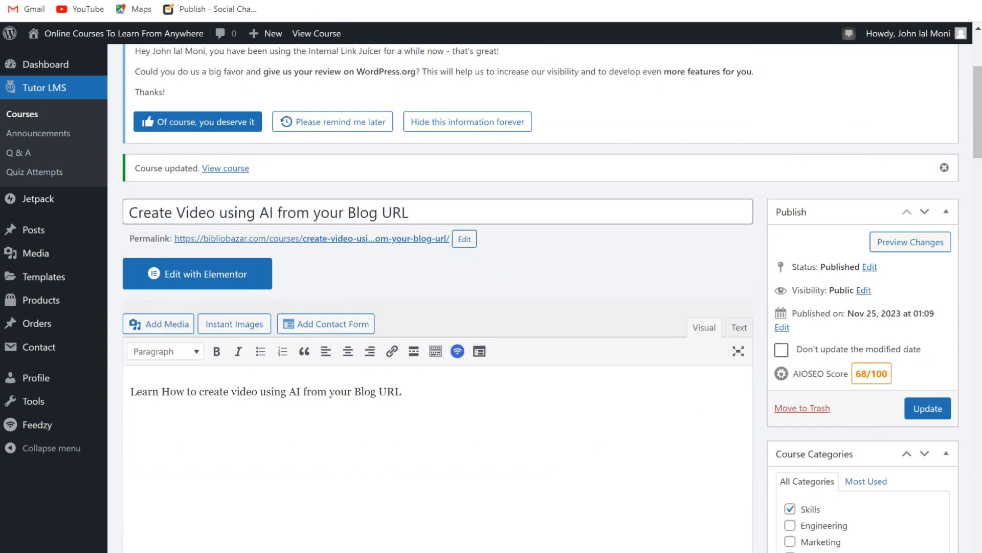
left_click(511, 1)
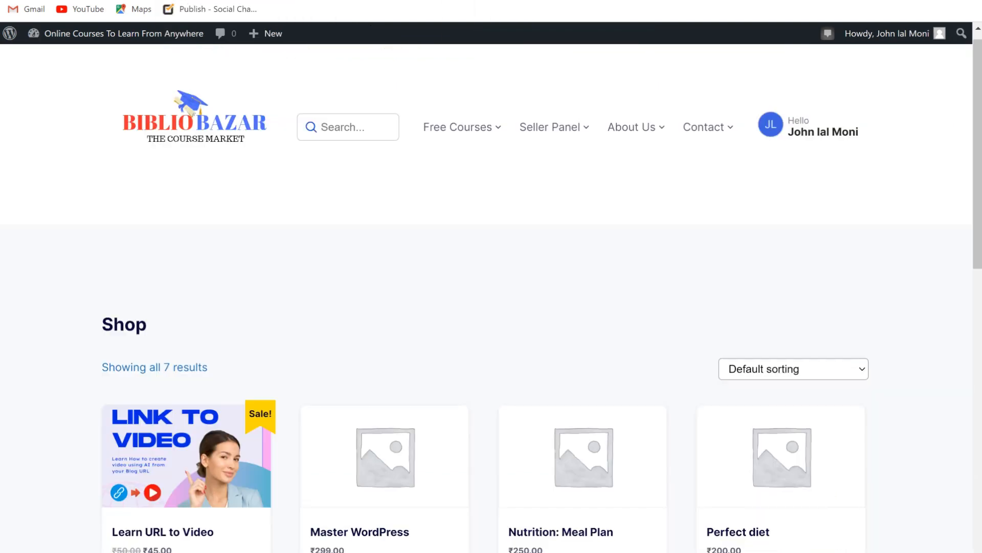
Visit the marketplace home page and examine the vendor's store page for the Learn URL to Video product
left_click(227, 136)
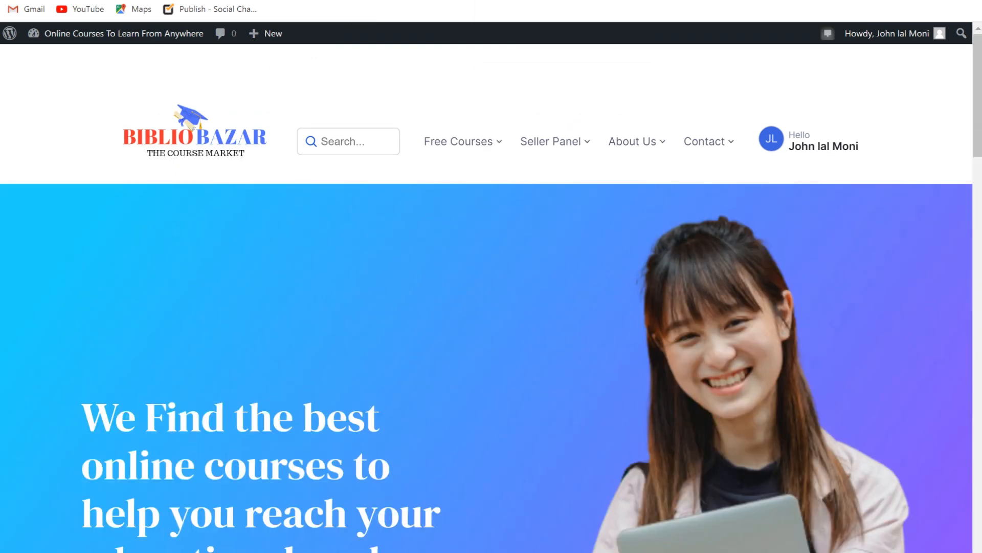
mouse_move(979, 136)
left_mouse_down()
mouse_move(981, 550)
mouse_move(976, 136)
left_mouse_up()
scroll(932, 361, "down", 15)
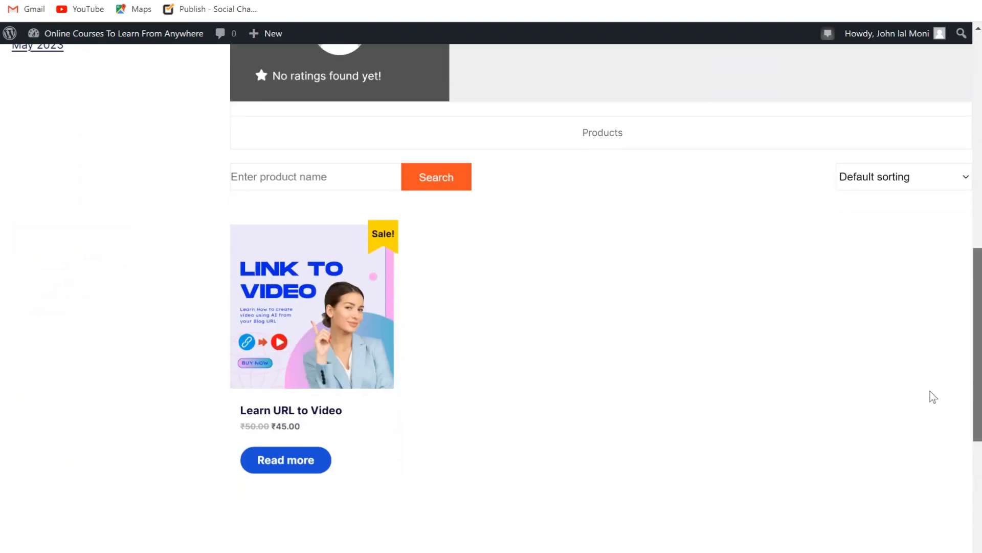
scroll(930, 391, "up", 15)
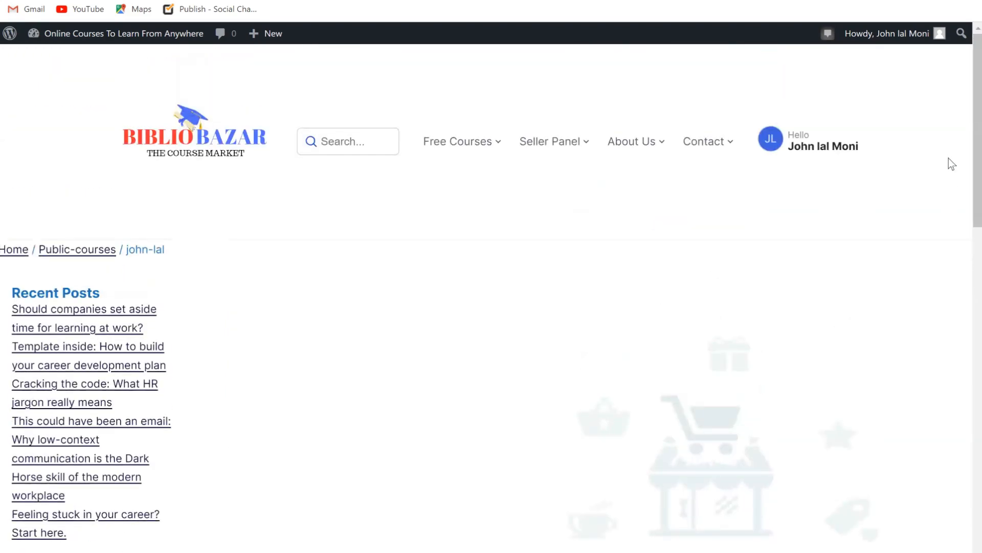
left_click_drag(978, 162, 972, 219)
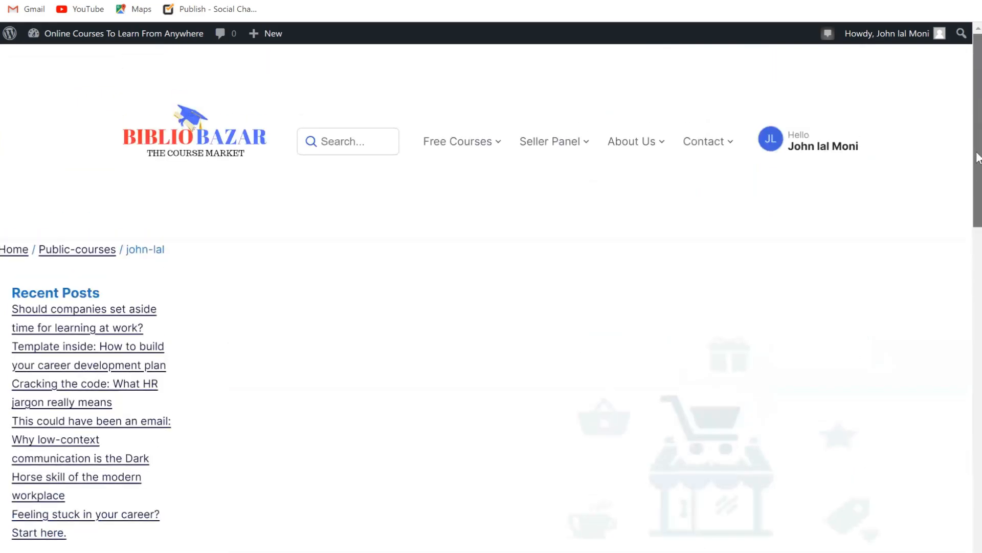
left_click(571, 1)
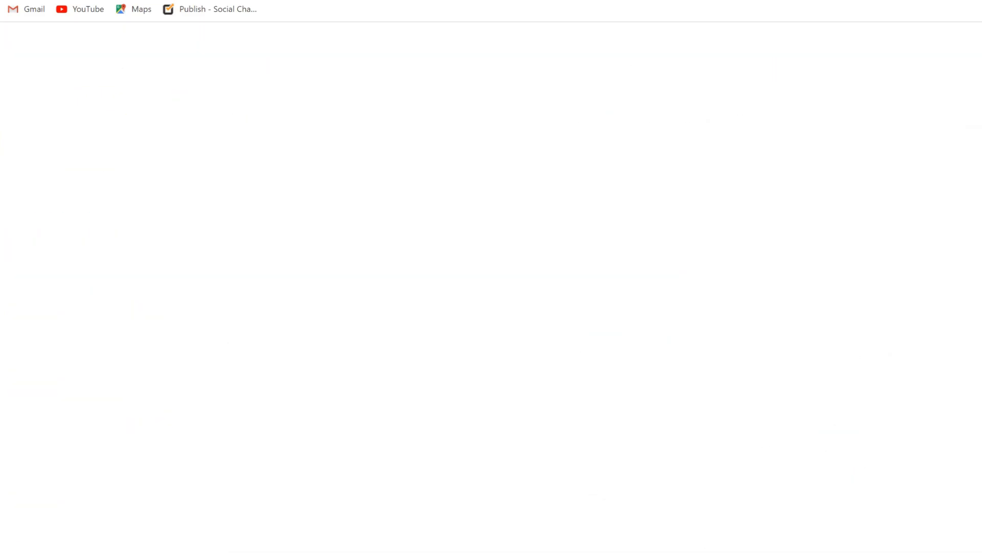